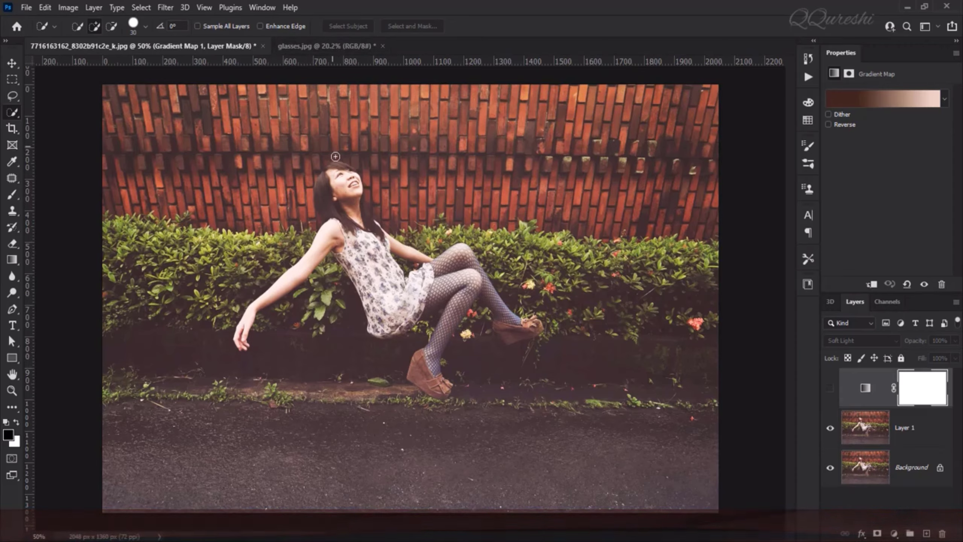
- View the glasses.jpg reference portrait, return to the brick-wall photo and toggle the Gradient Map layer's visibility
left_click(331, 45)
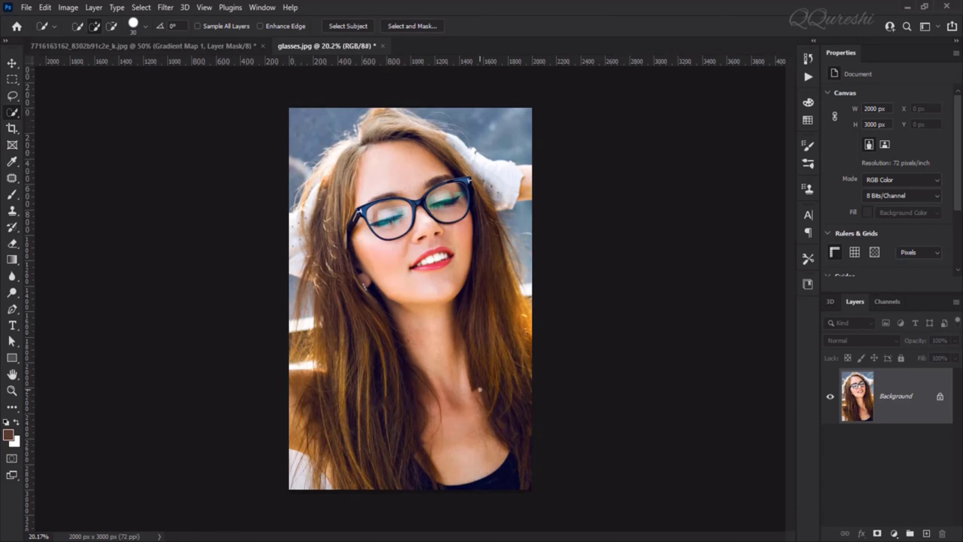
scroll(434, 342, "up", 2)
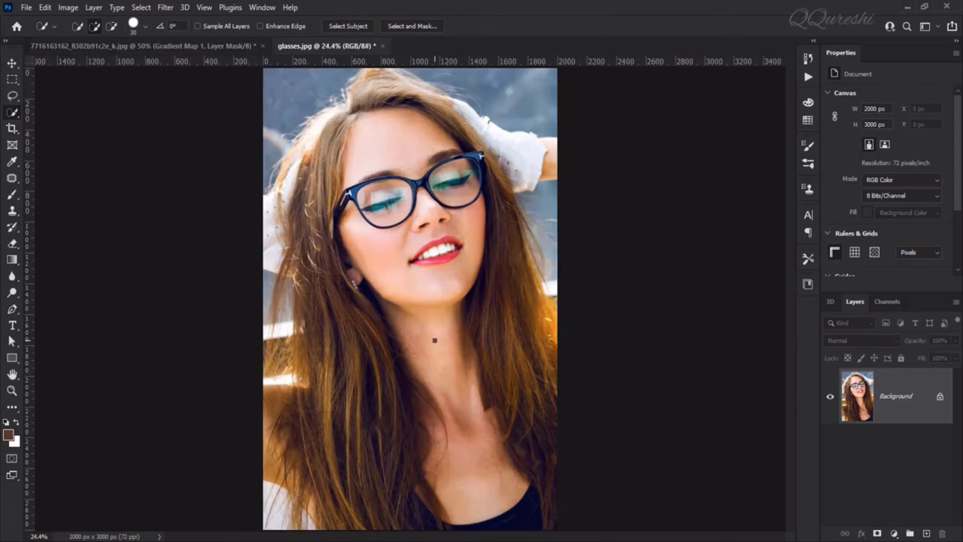
scroll(435, 340, "down", 2)
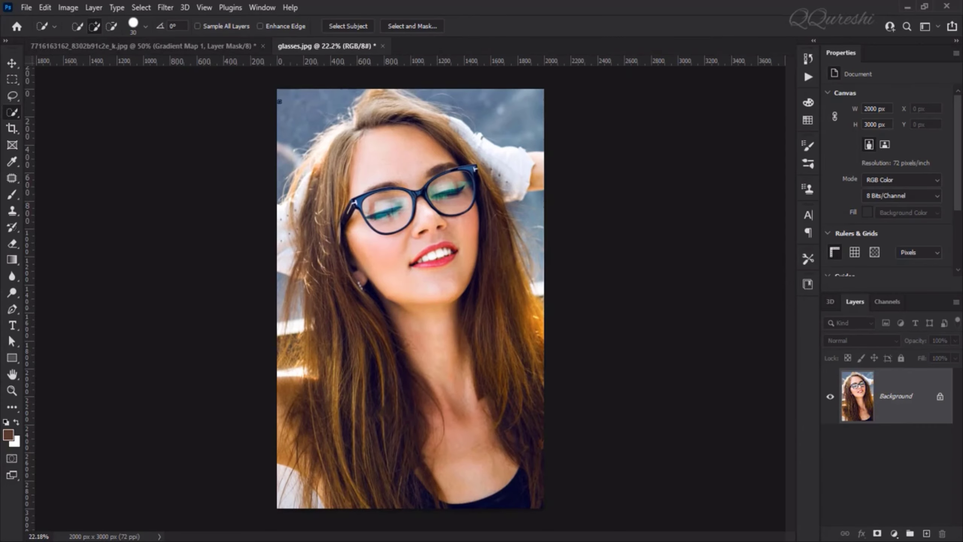
left_click(202, 43)
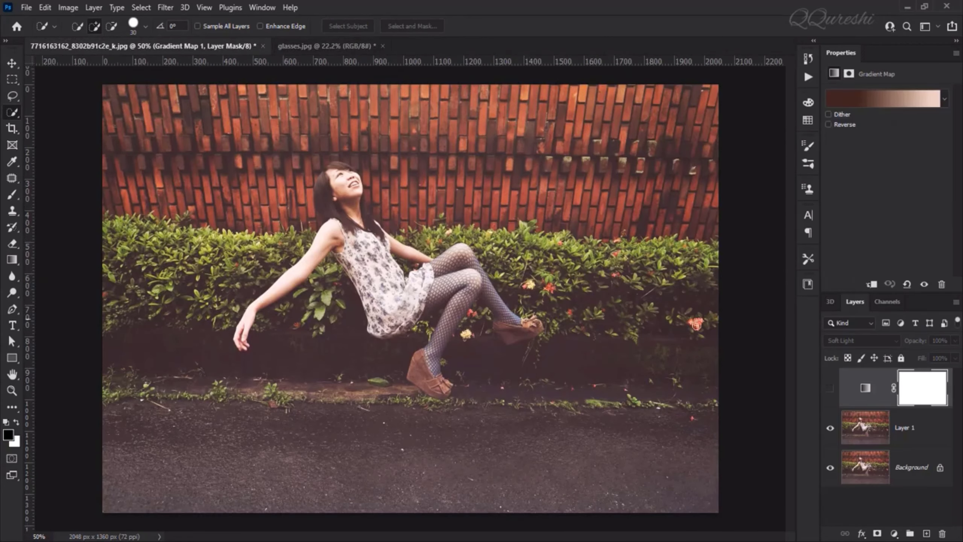
left_click(830, 390)
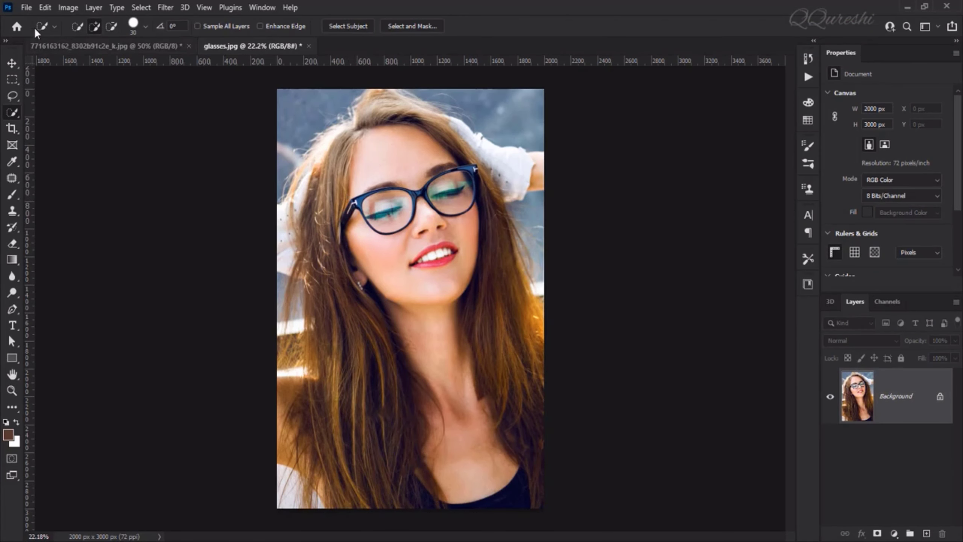
- Start a Save for Web (Legacy) export of glasses.jpg with GIF as the file format
left_click(27, 8)
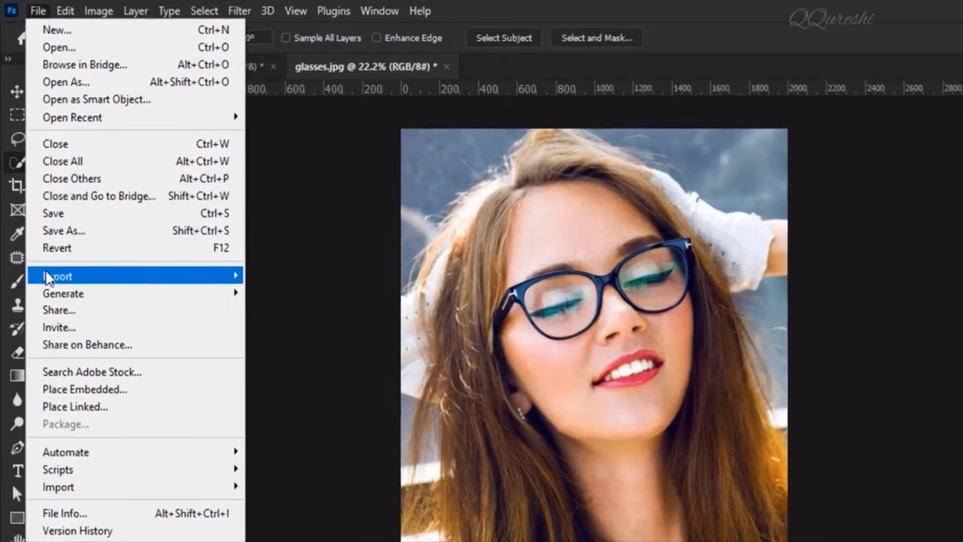
mouse_move(146, 191)
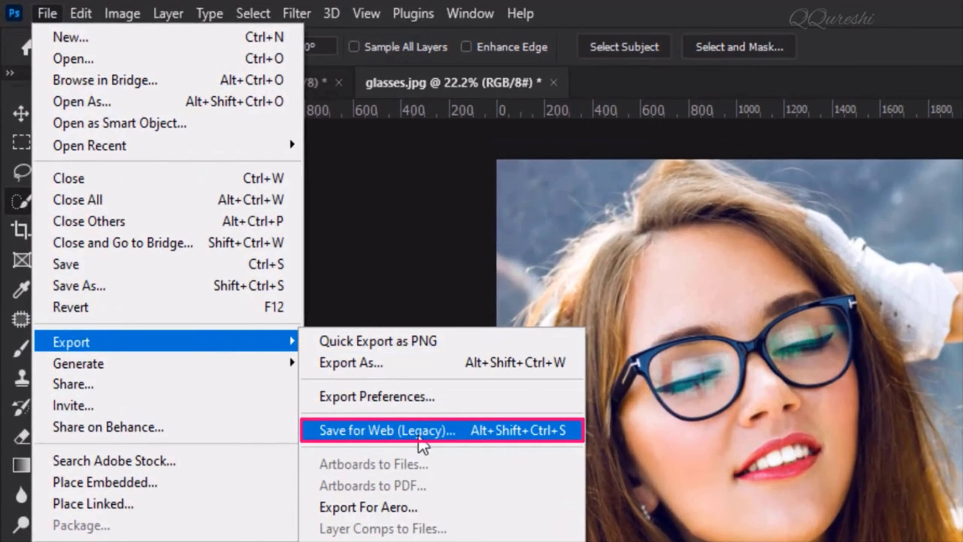
left_click(464, 433)
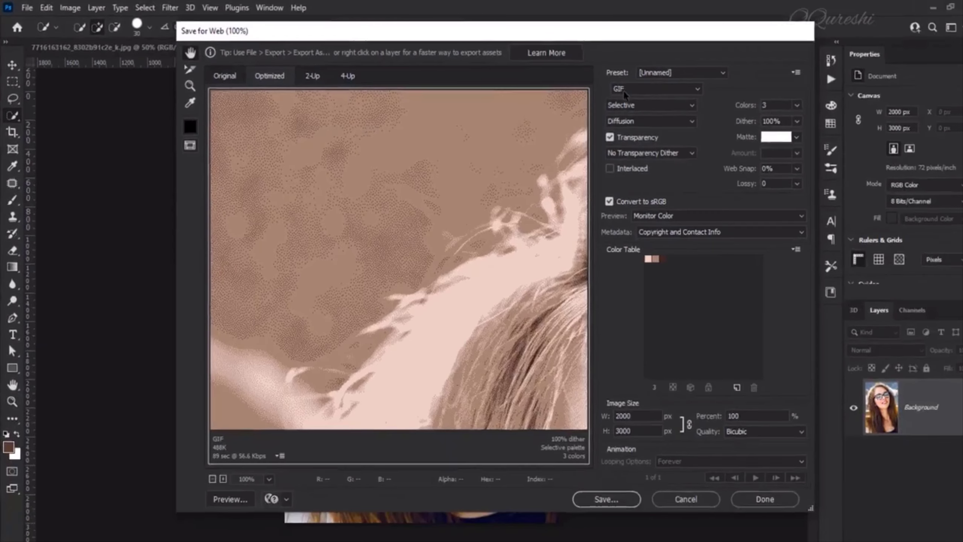
left_click(623, 90)
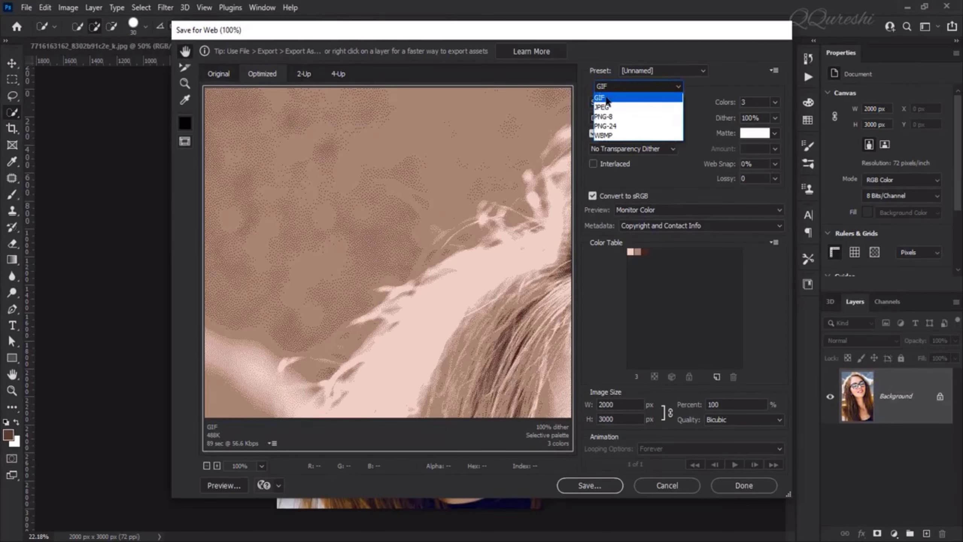
left_click(607, 99)
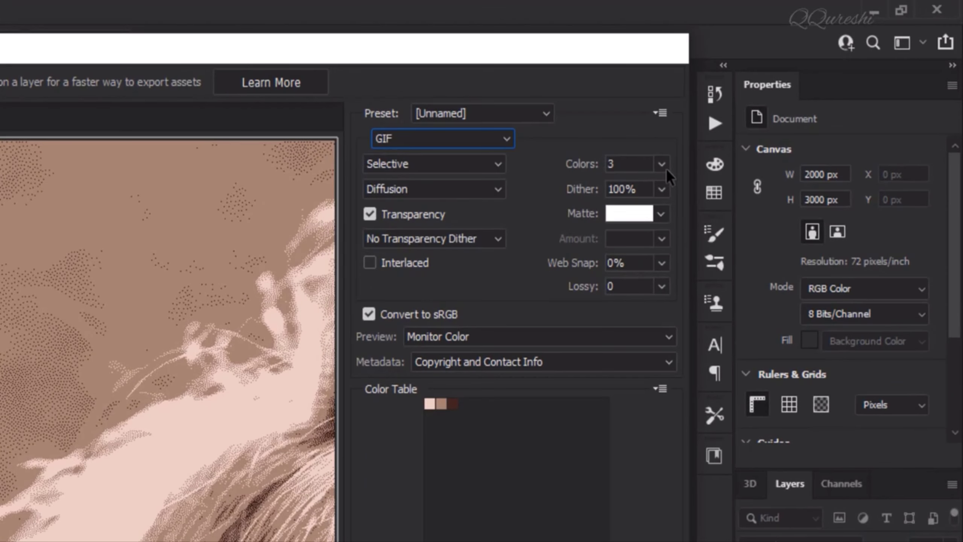
- Set the GIF palette to 256 colors and inspect the portrait in the preview
left_click(662, 165)
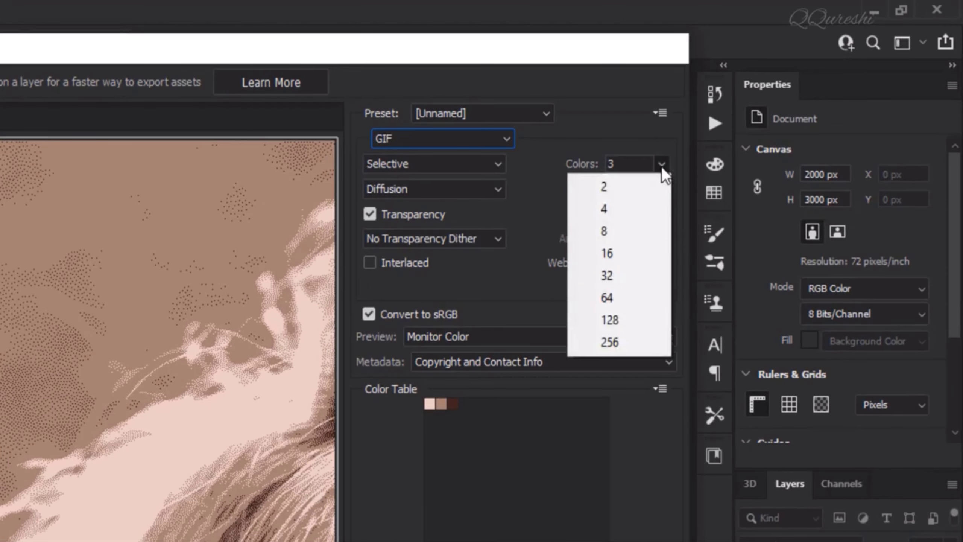
left_click(605, 339)
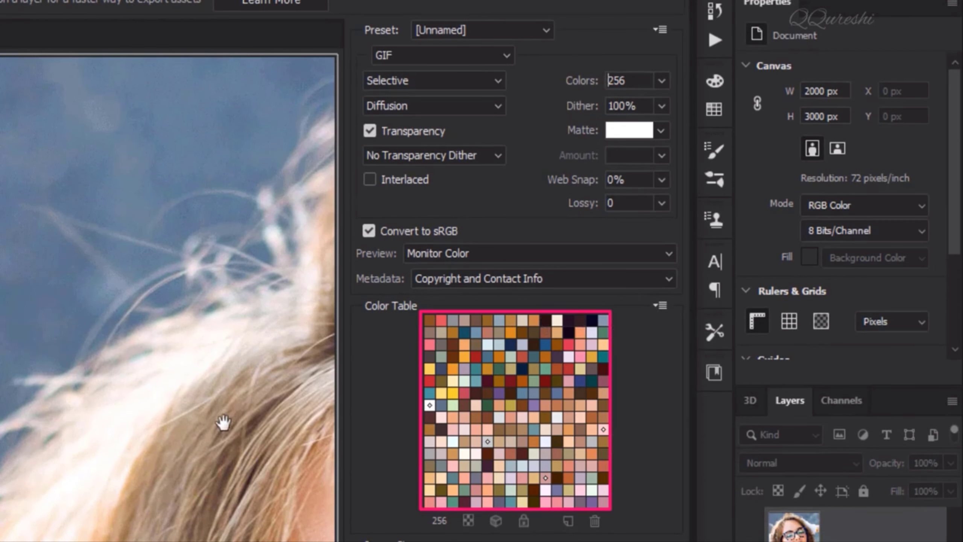
scroll(112, 334, "down", 10)
scroll(136, 335, "down", 10)
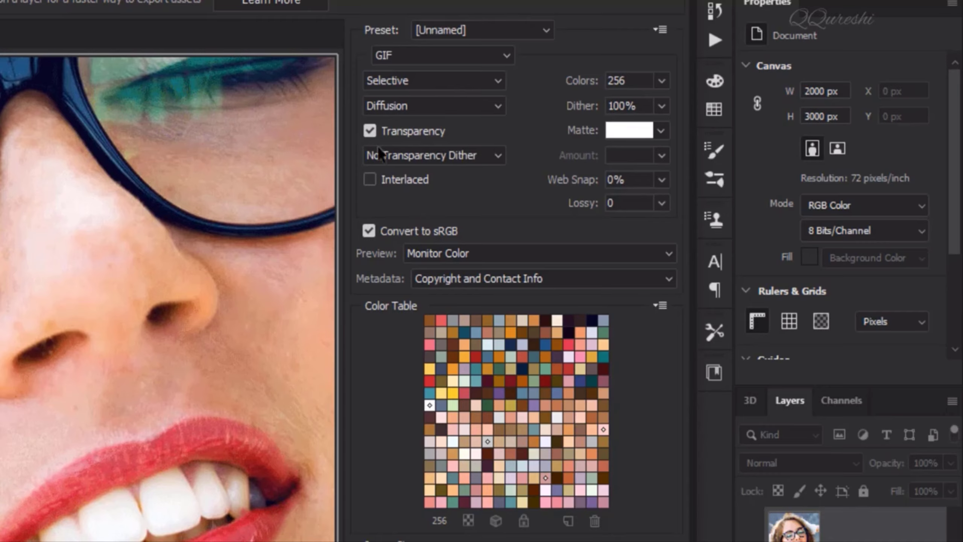
- Reduce the GIF palette to 3 colors and check the face in the preview
double_click(629, 81)
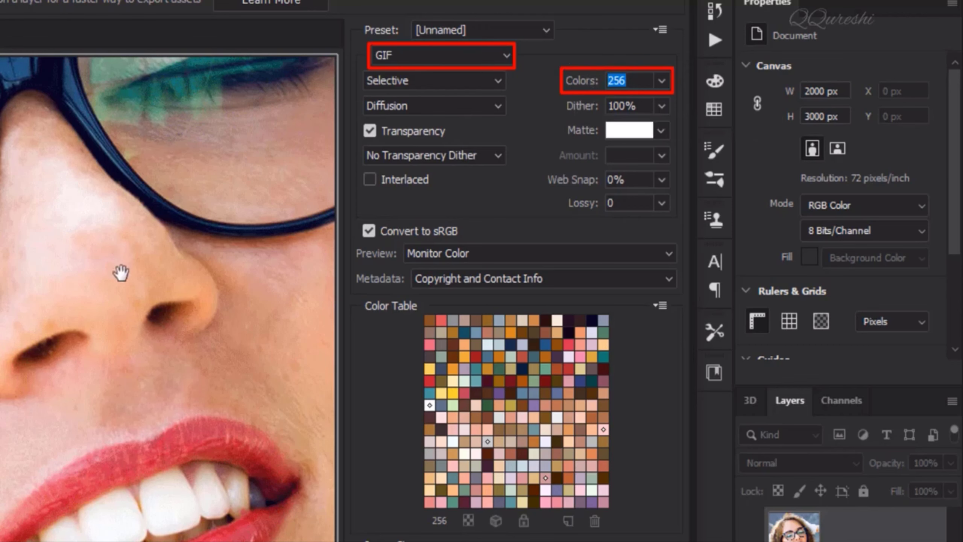
type("3")
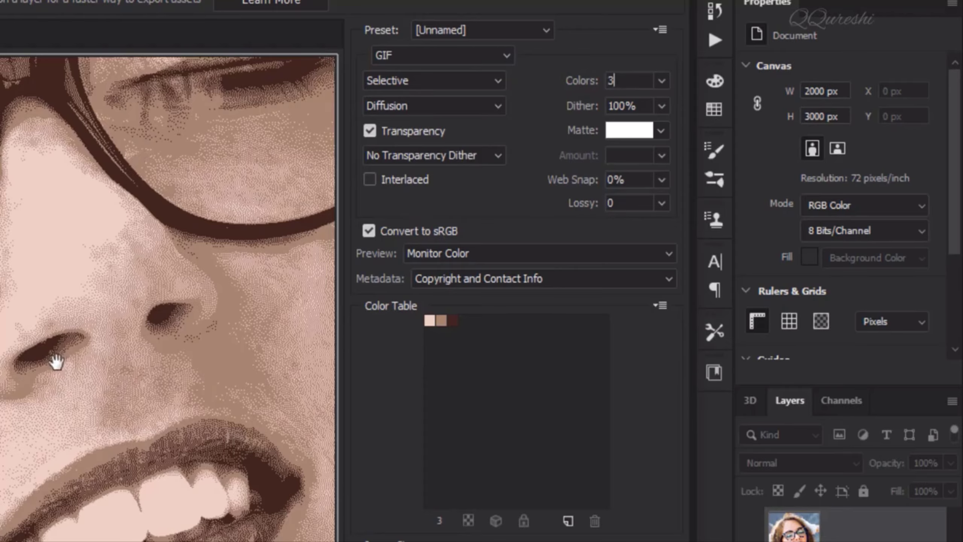
scroll(56, 362, "up", 10)
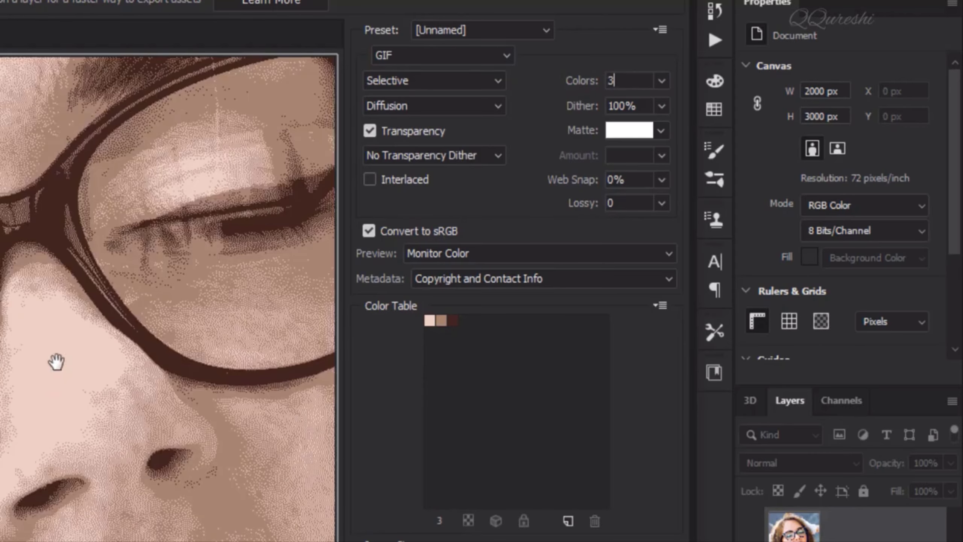
scroll(56, 362, "down", 5)
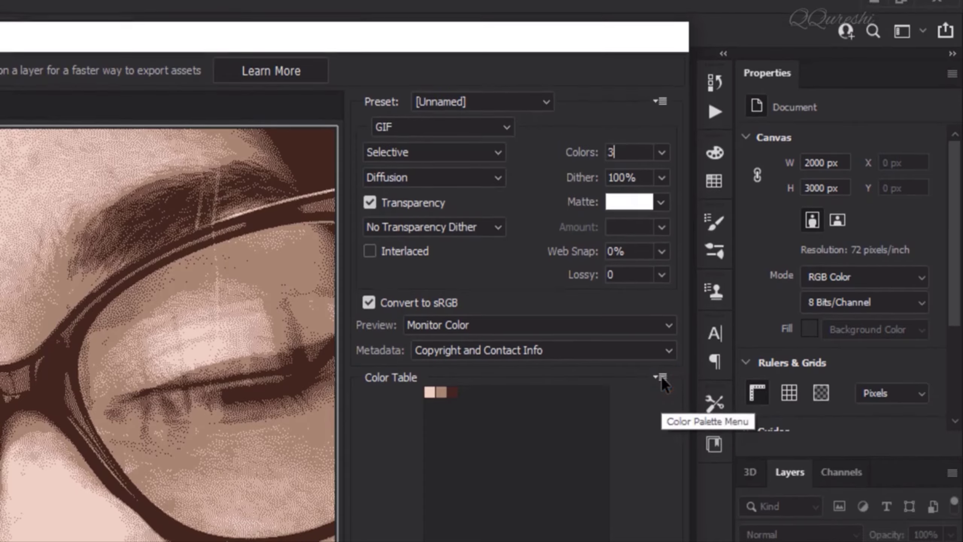
- Save the color table as "table" on the Desktop, replacing the existing file, and close the export settings without exporting an image
left_click(661, 388)
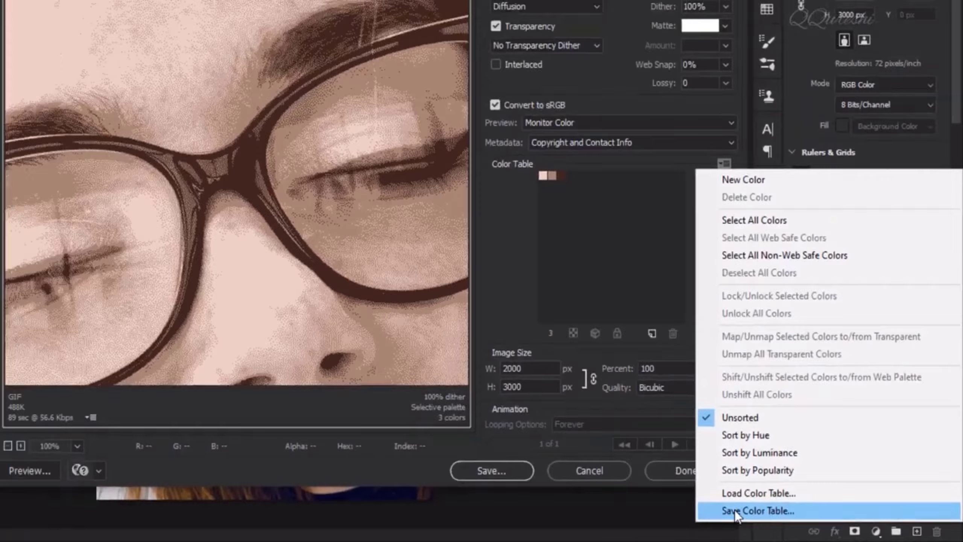
left_click(673, 502)
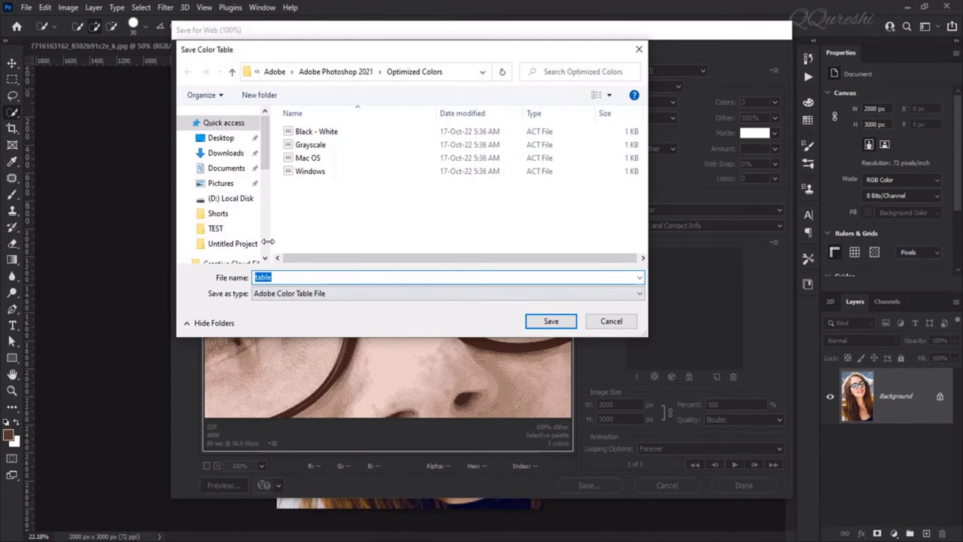
left_click(222, 139)
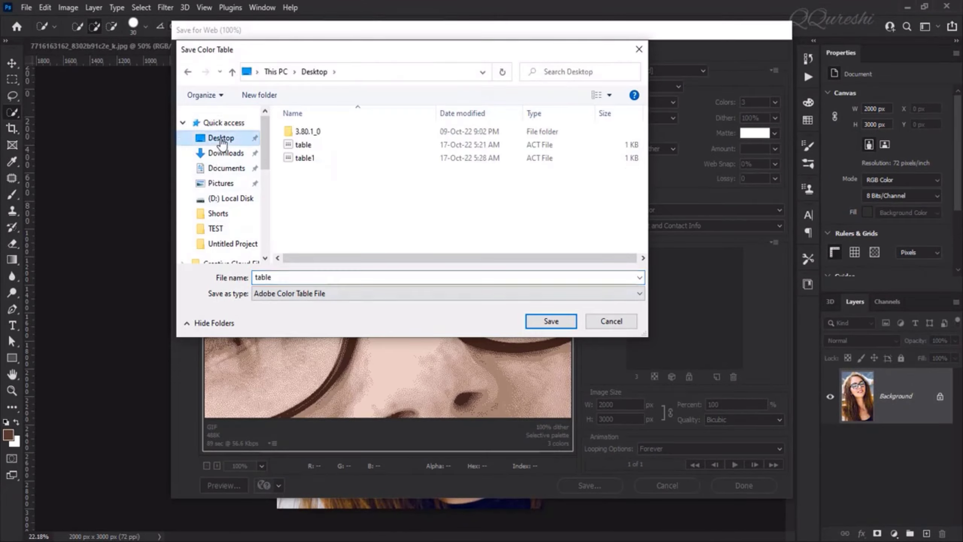
left_click(289, 146)
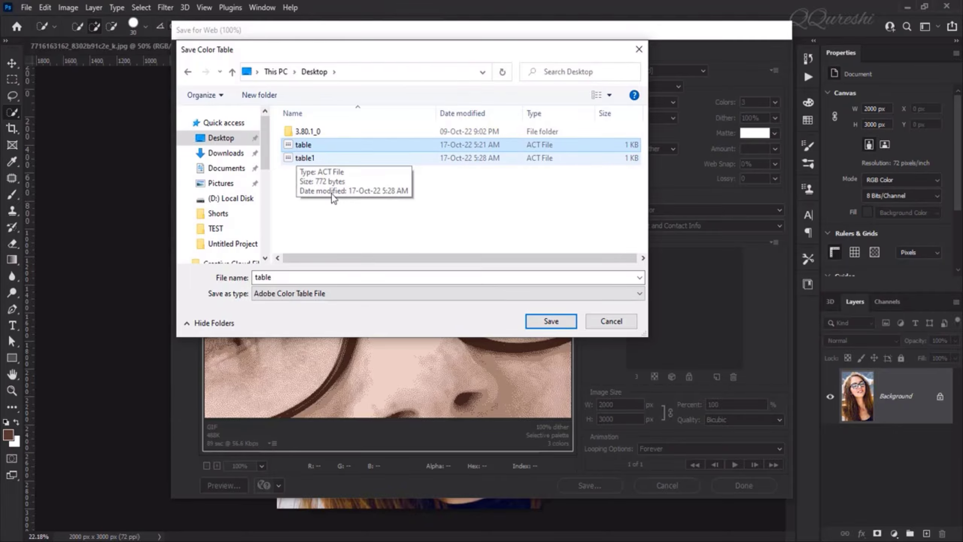
left_click(543, 323)
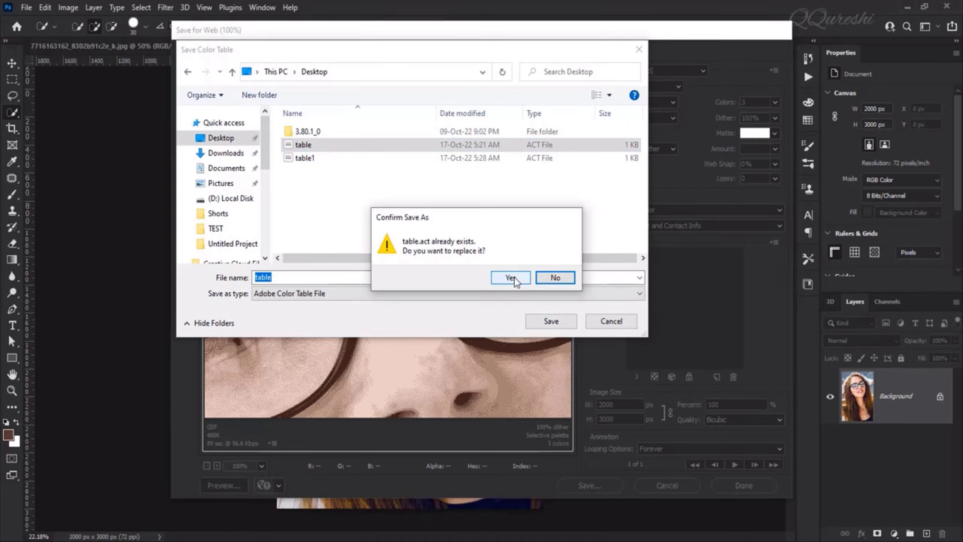
left_click(514, 278)
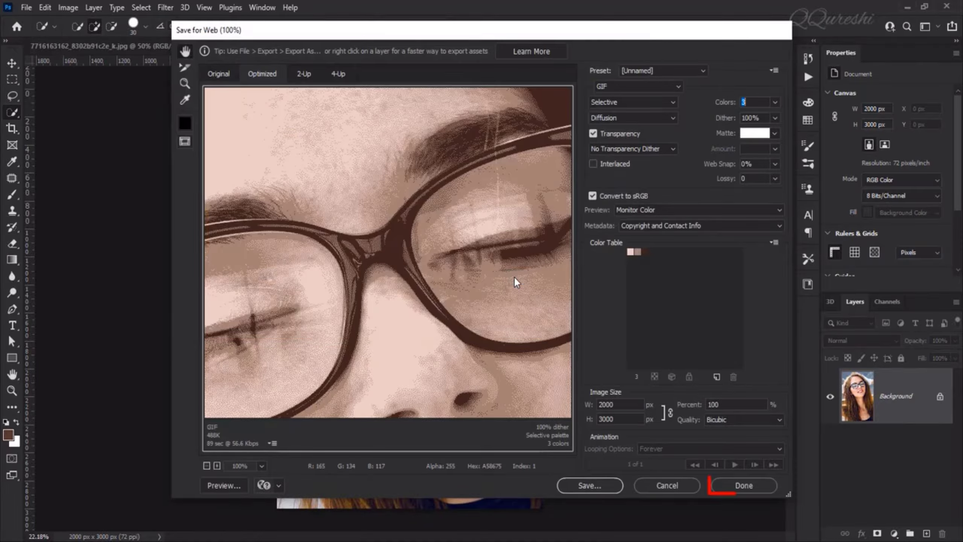
left_click(748, 486)
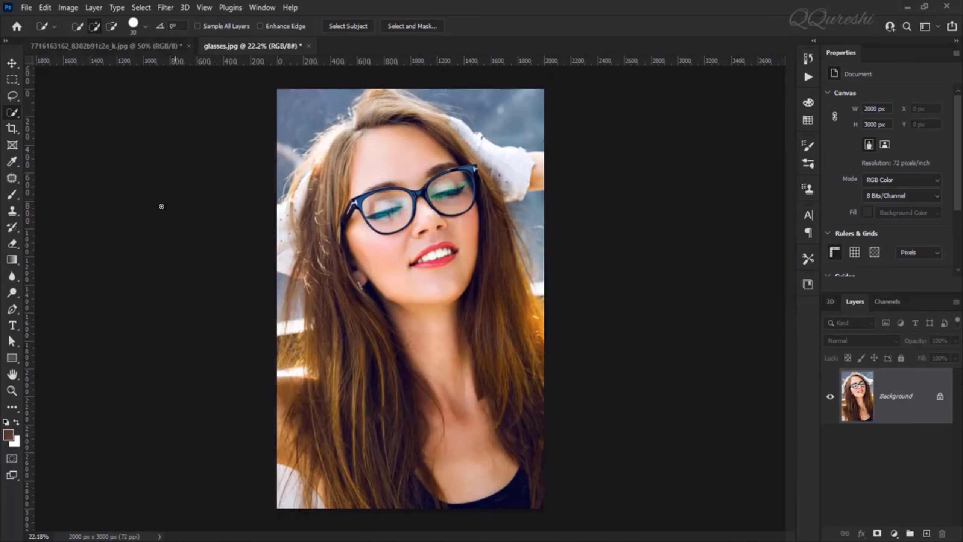
- Switch to the brick-wall photo and duplicate its Background layer
left_click(146, 47)
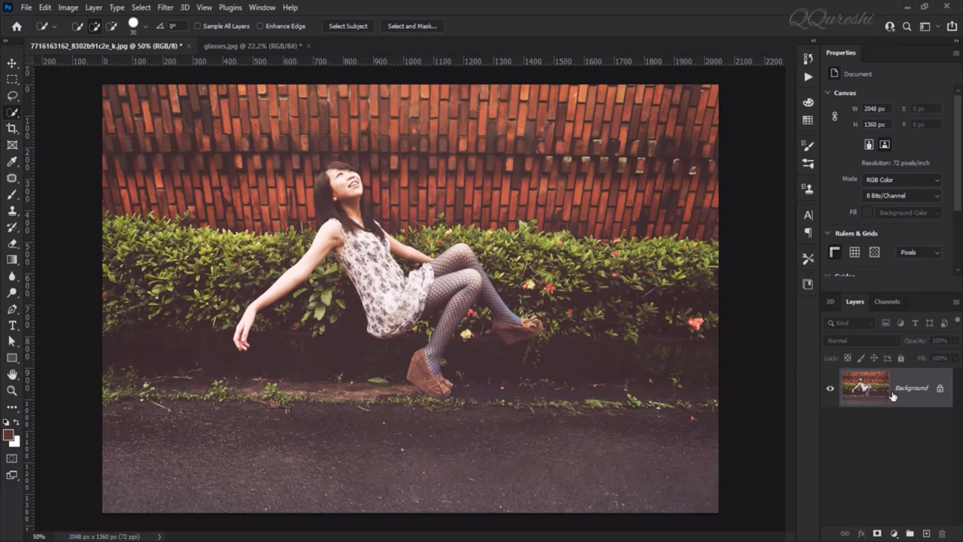
key("ctrl+j")
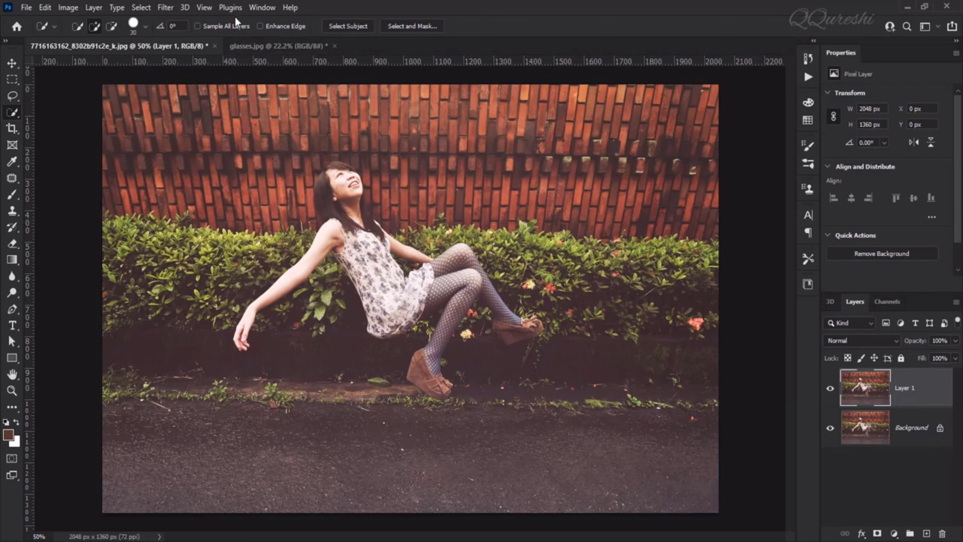
- Import the "table" file from the Desktop into the Swatches, using the Color Table (*.ACT) file type
left_click(262, 8)
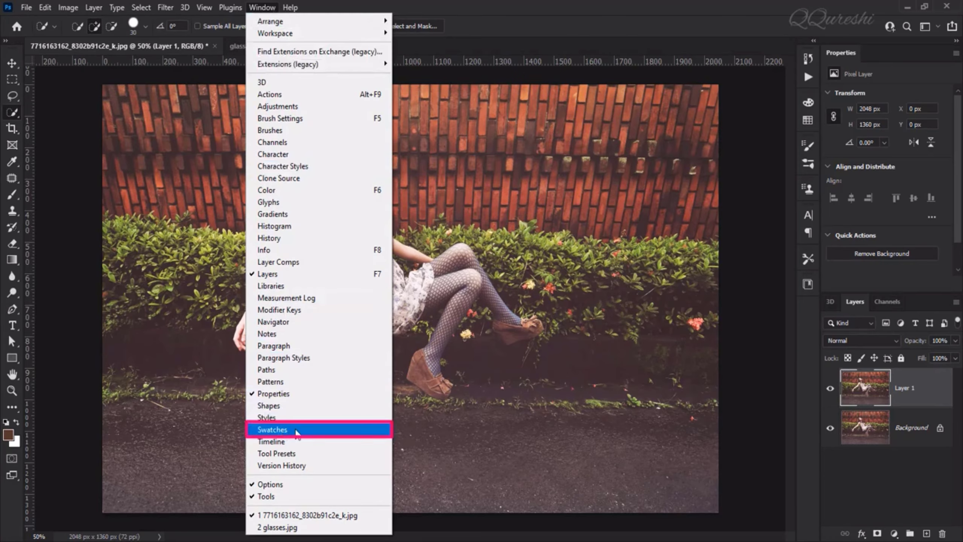
left_click(321, 431)
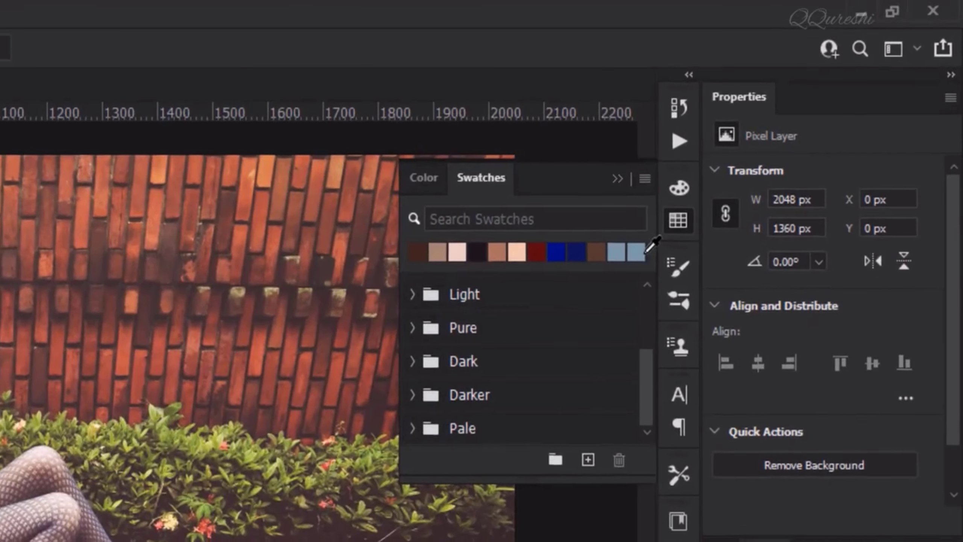
left_click(789, 98)
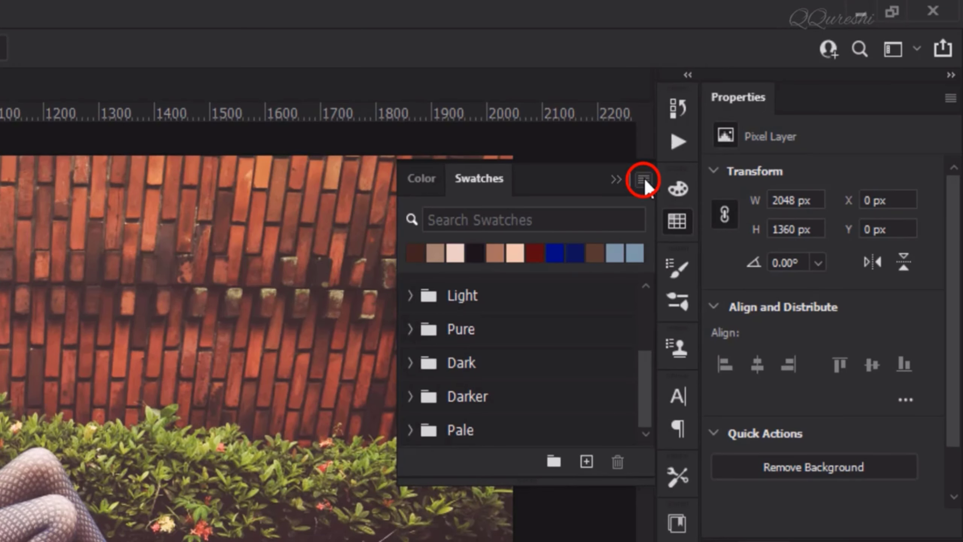
left_click(643, 178)
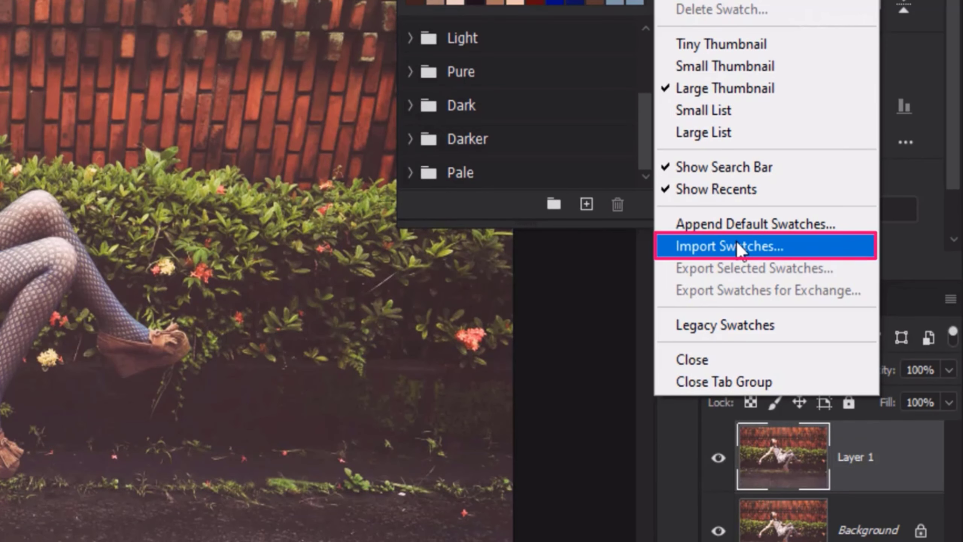
left_click(820, 249)
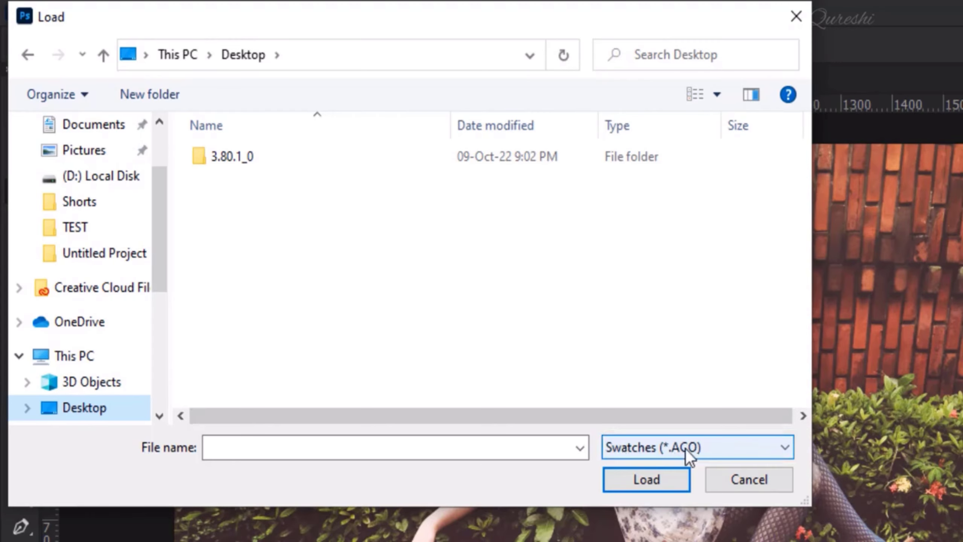
left_click(699, 449)
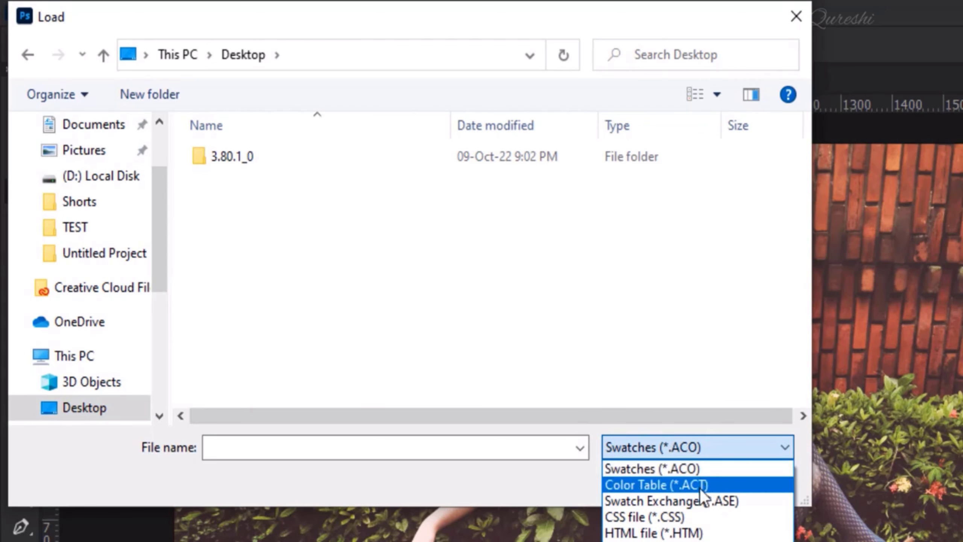
left_click(721, 483)
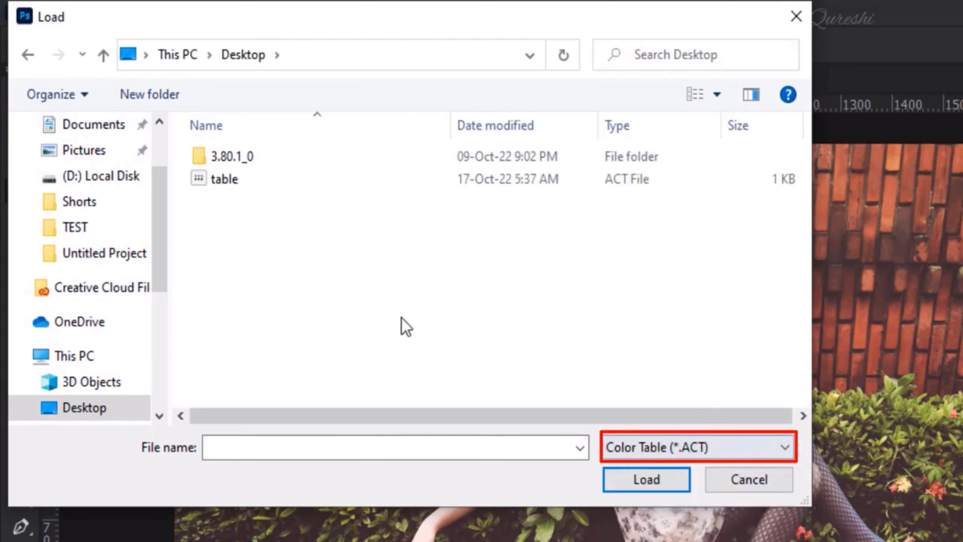
left_click(224, 179)
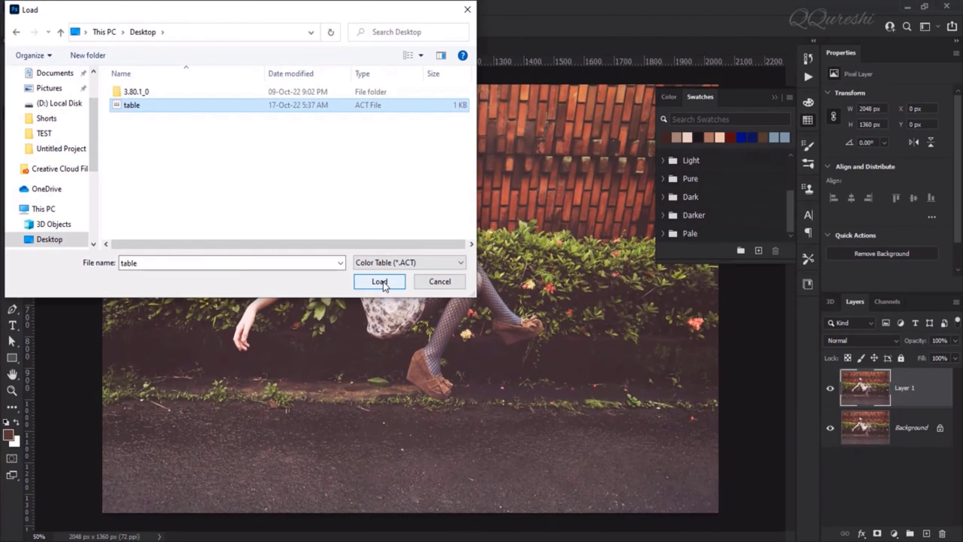
left_click(379, 281)
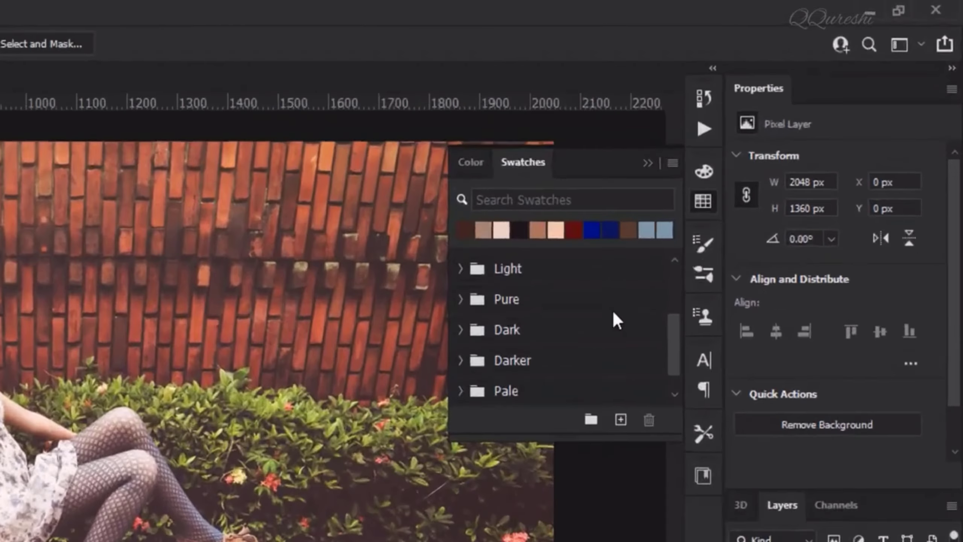
- Expand the "table" swatch group and add a Gradient Map adjustment layer above Layer 1
scroll(749, 191, "down", 1)
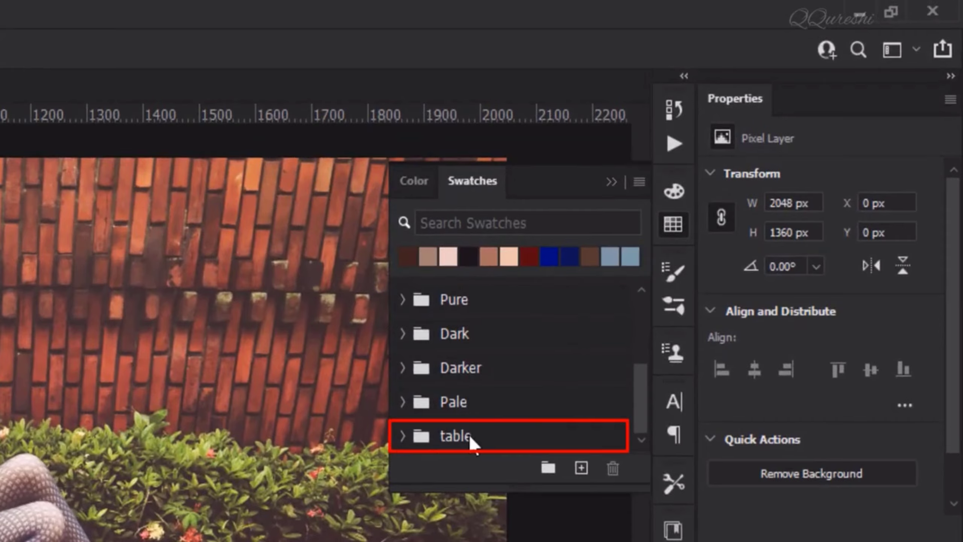
left_click(403, 435)
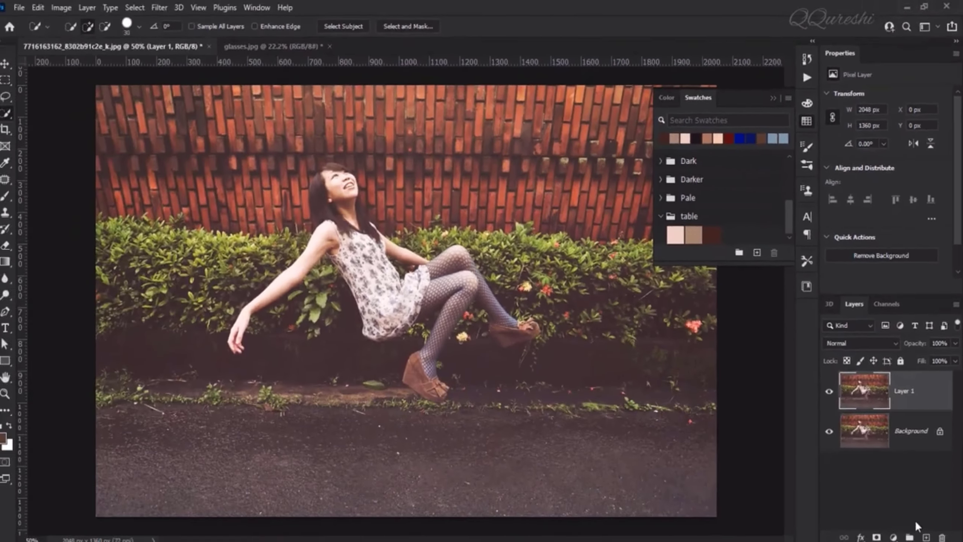
left_click(893, 537)
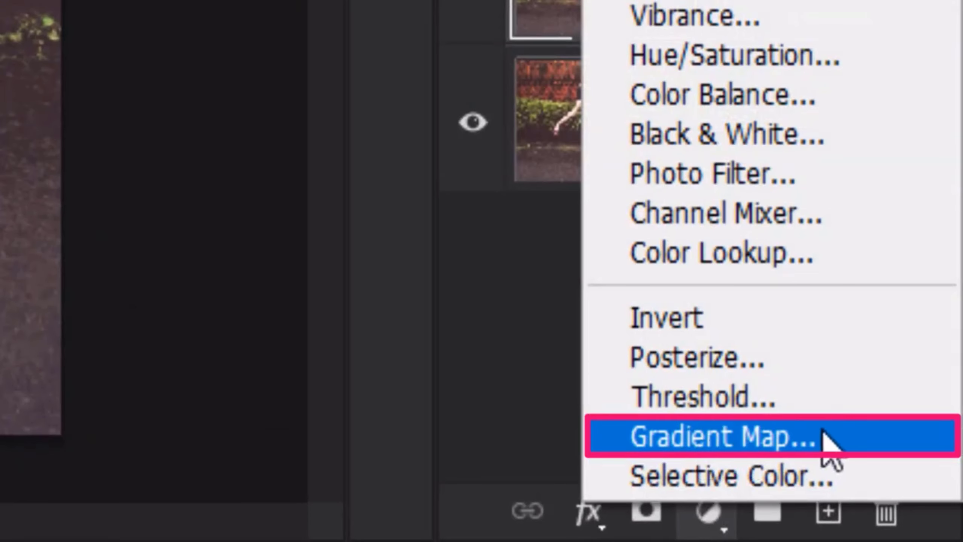
left_click(845, 450)
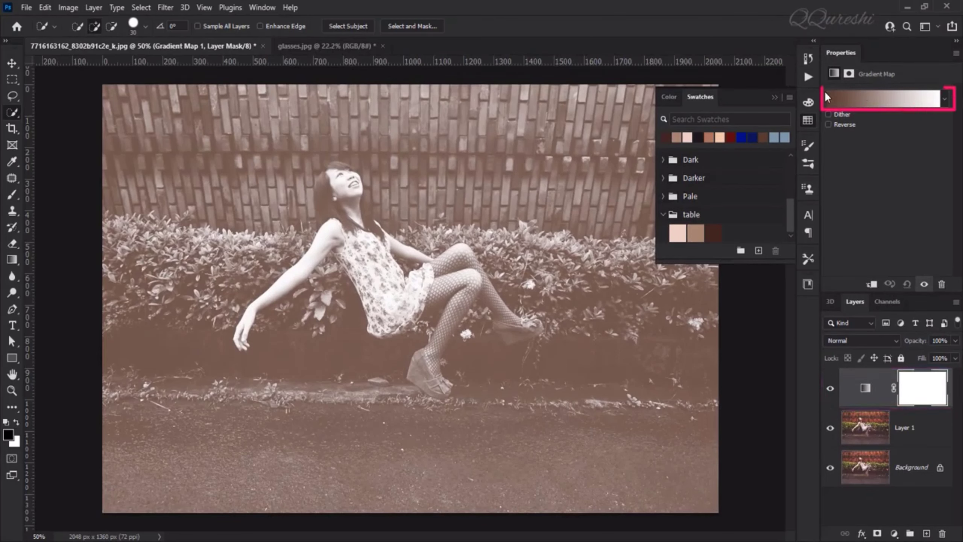
- Open the gradient map's gradient for editing, move the editor clear of the swatches, and add a middle color stop at 48%
left_click(884, 102)
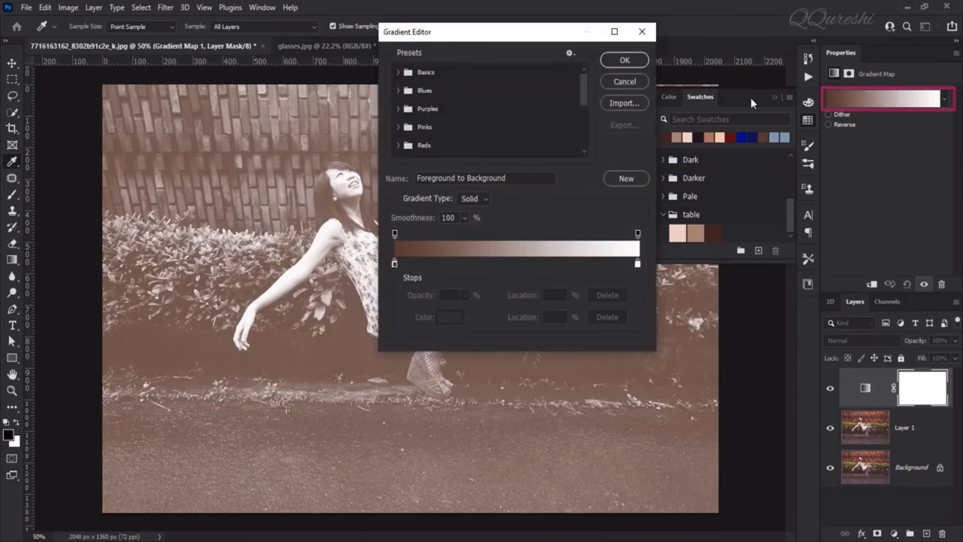
left_click_drag(487, 38, 130, 19)
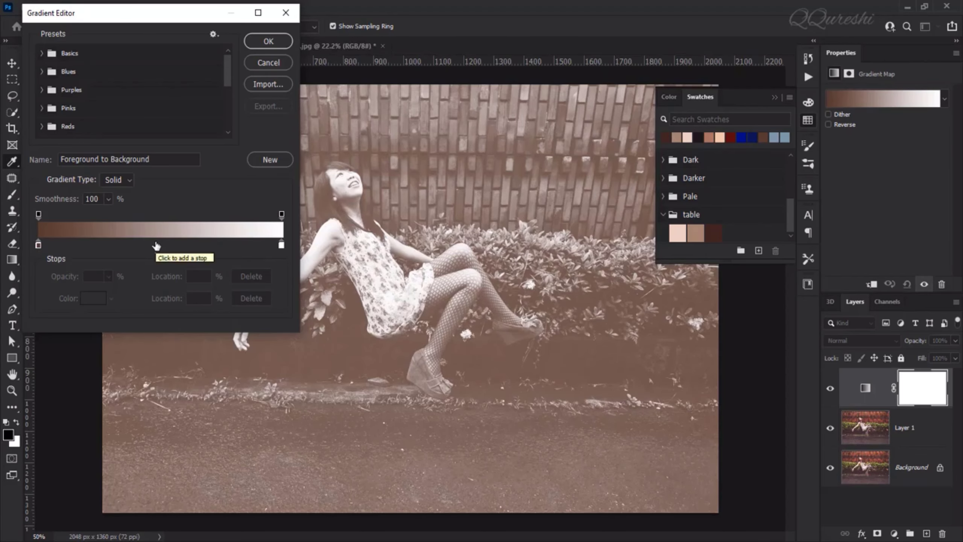
left_click(156, 245)
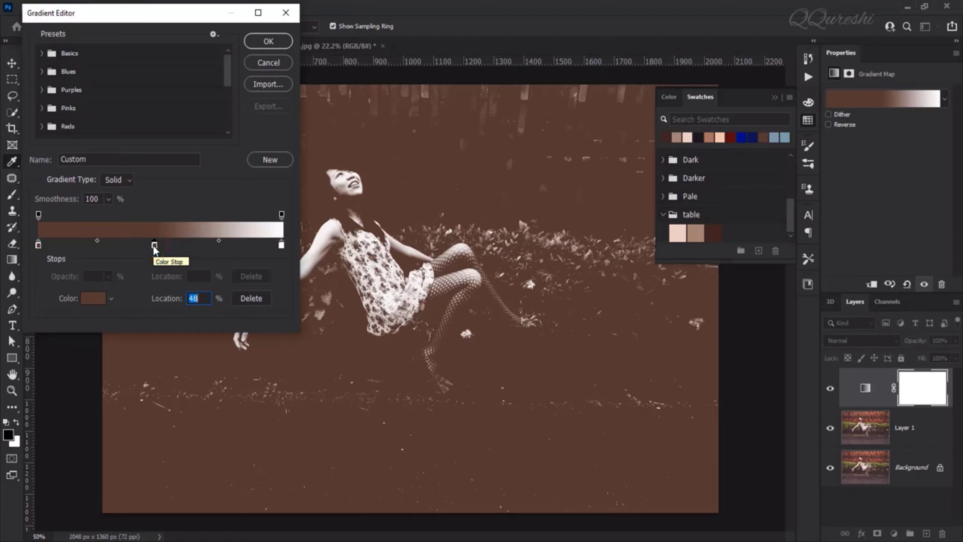
- Color the gradient's white end stop with the light pink "table" swatch (ebcec3) and set its location to its brightness value, 92%
left_click(281, 244)
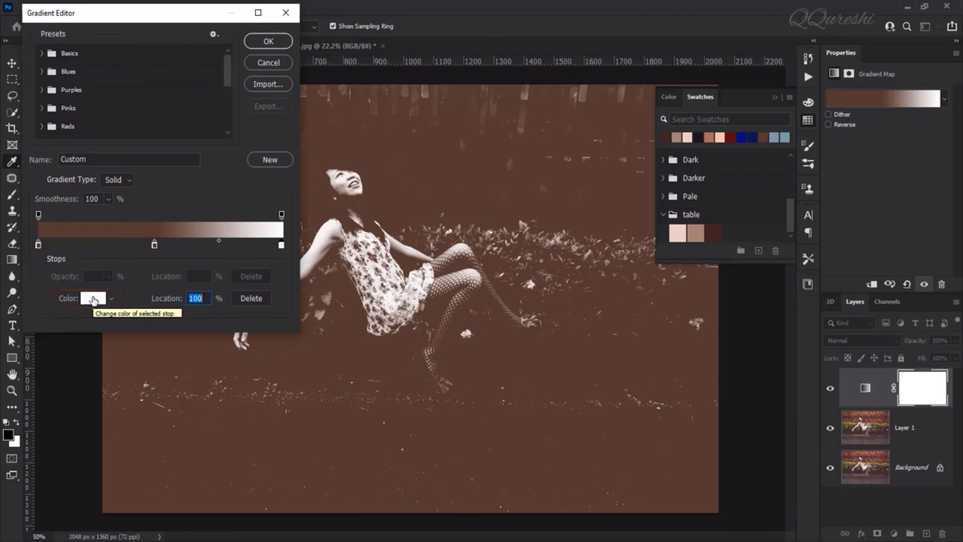
left_click(93, 299)
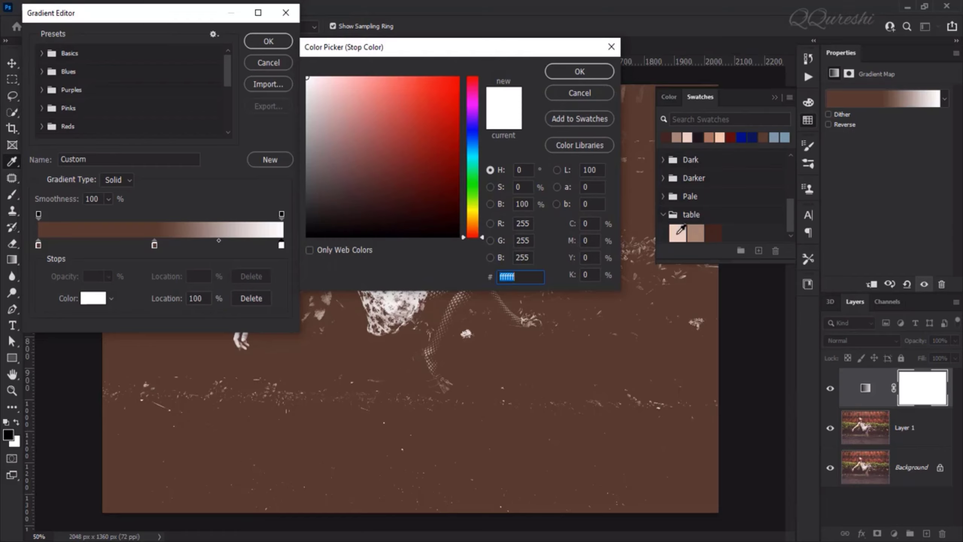
left_click(681, 229)
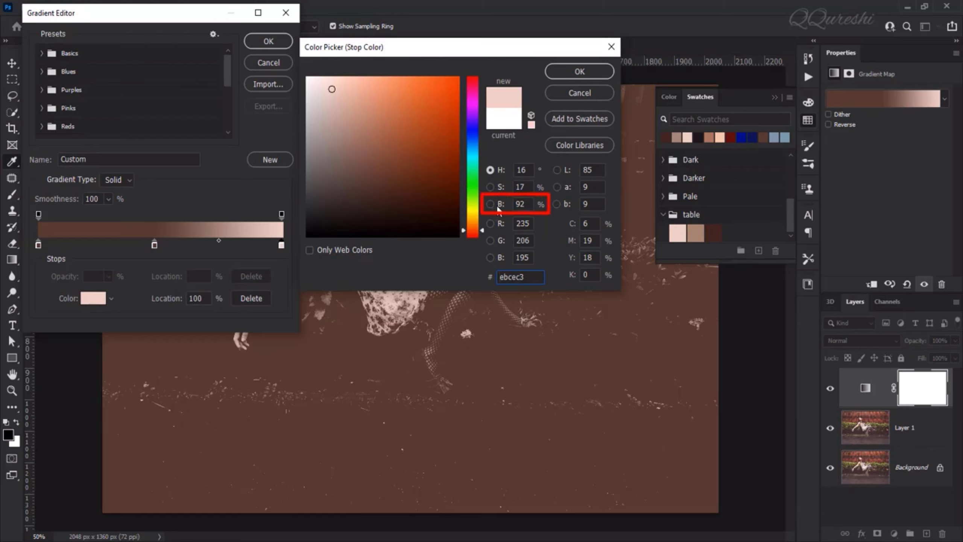
double_click(525, 203)
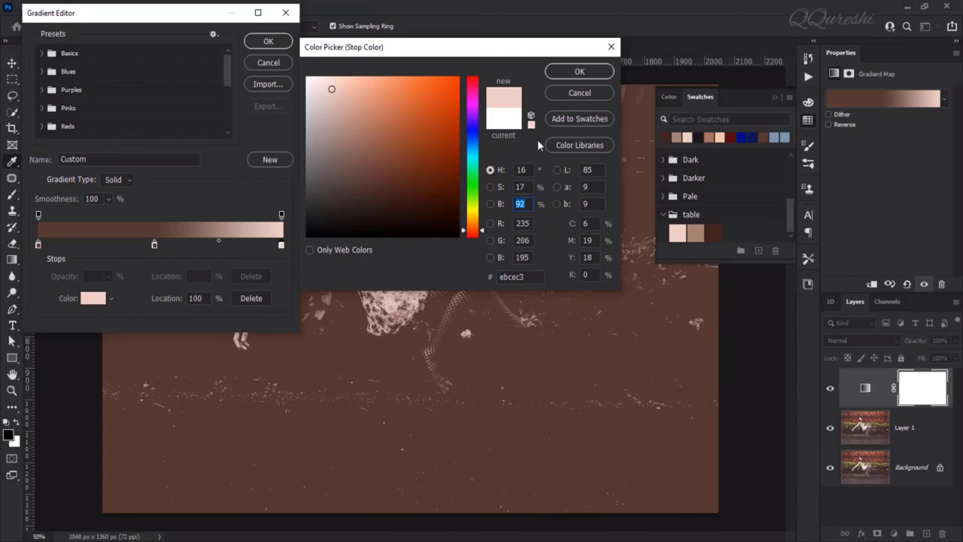
left_click(558, 72)
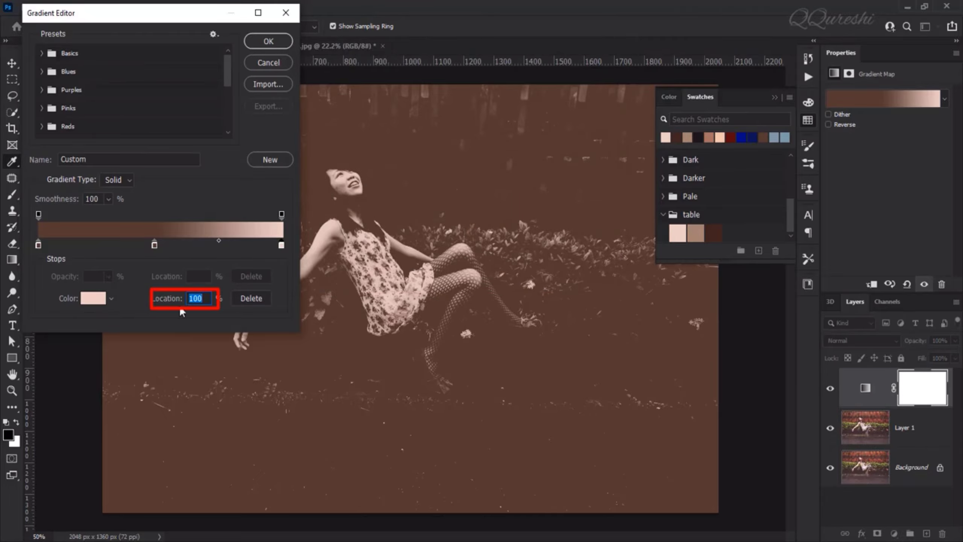
type("92")
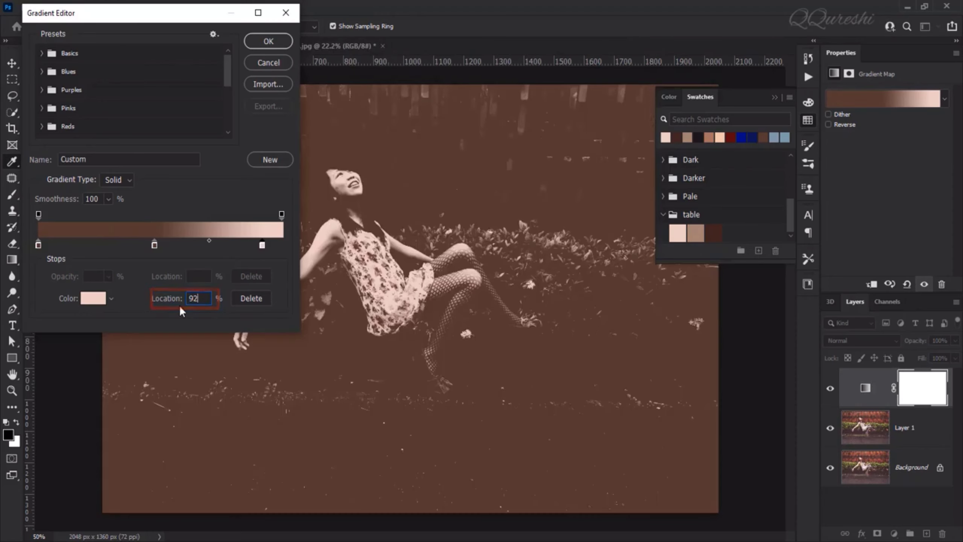
- Color the middle gradient stop with the tan "table" swatch (a58675) and set its location to its brightness value, 65%
left_click(153, 246)
left_click(91, 302)
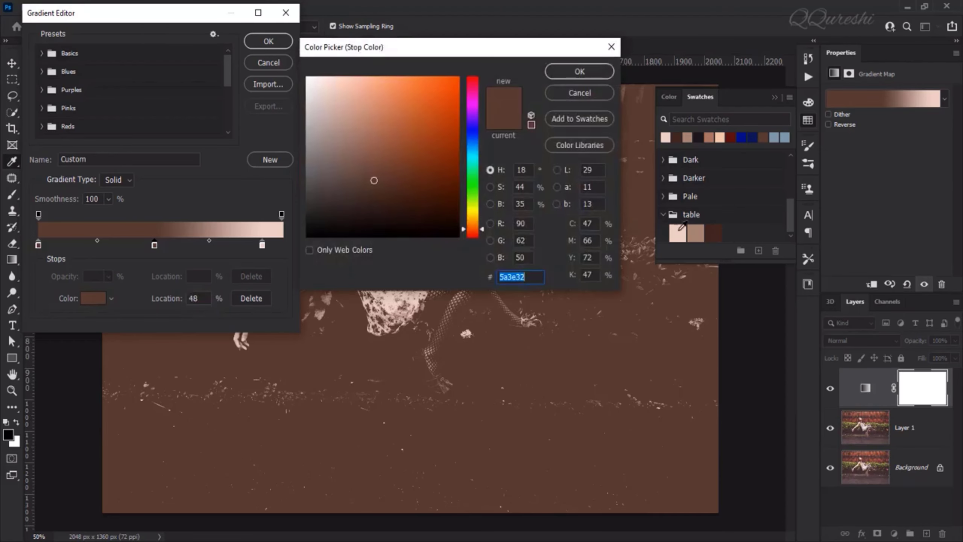
left_click(700, 231)
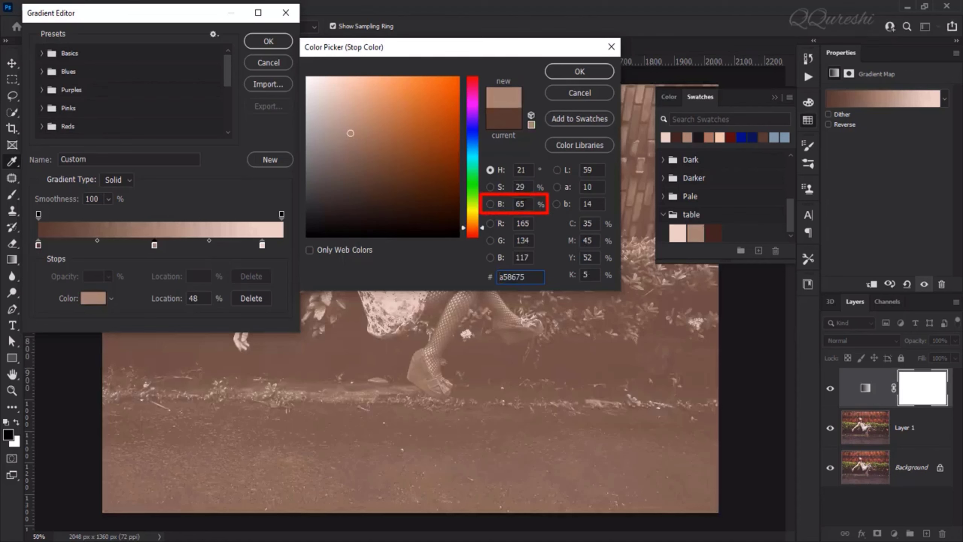
left_click_drag(525, 204, 509, 202)
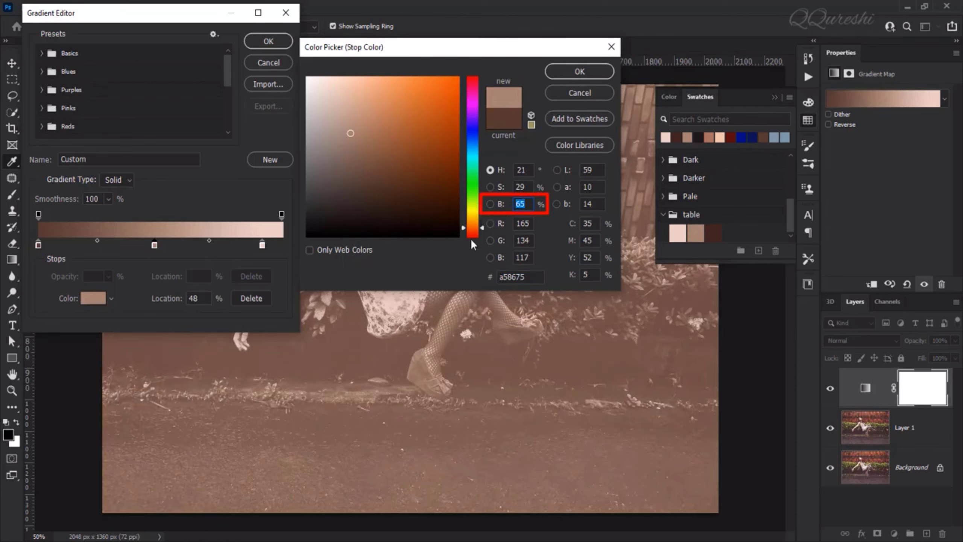
left_click(579, 72)
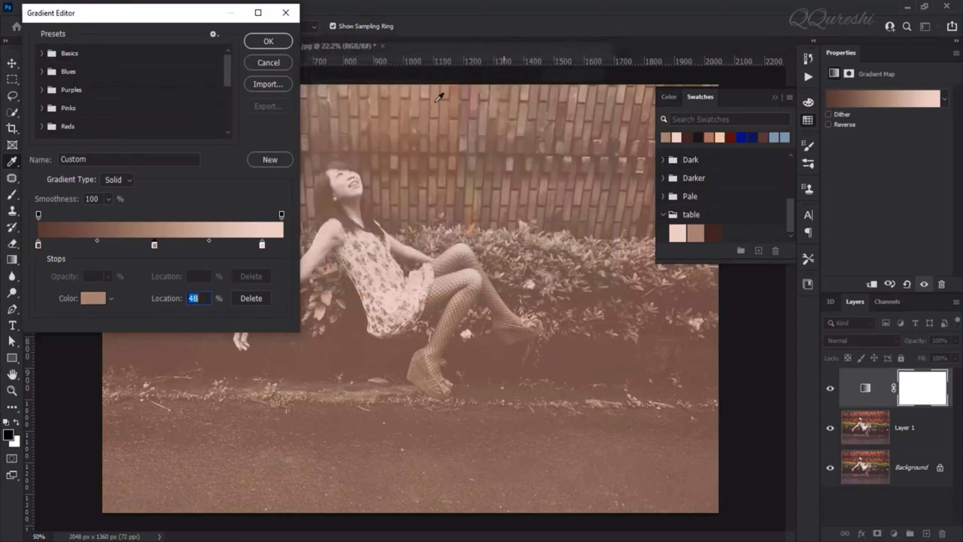
double_click(193, 299)
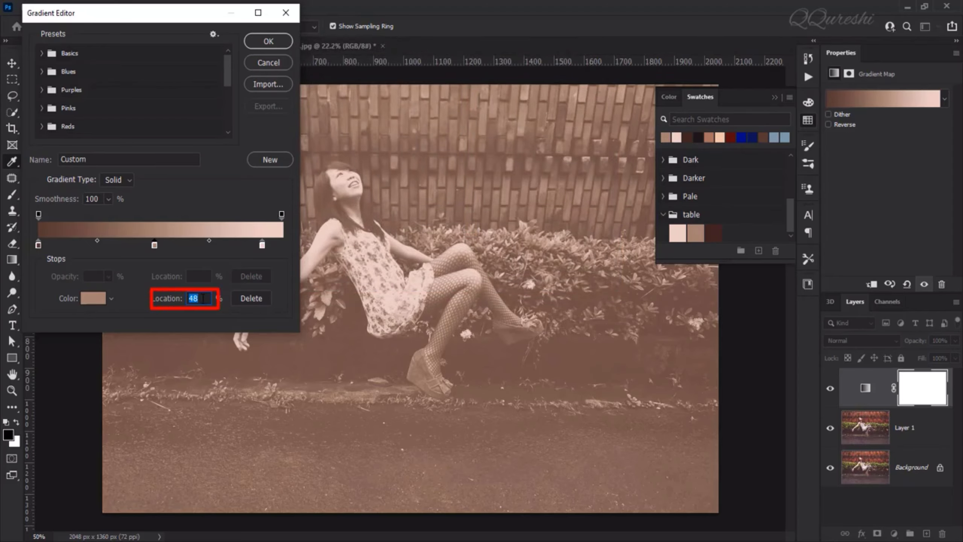
type("65")
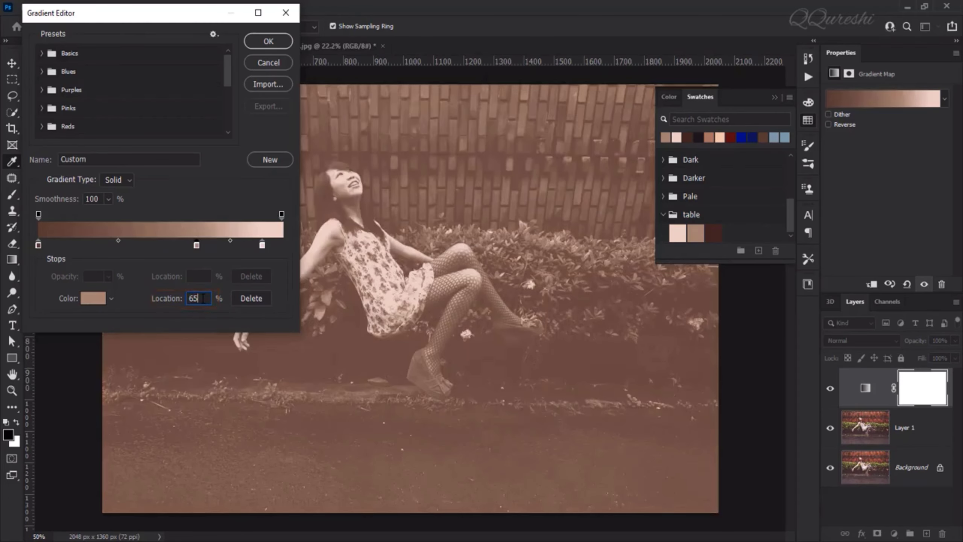
- Color the gradient's start stop with the dark brown "table" swatch (432821), set its location to 26%, and apply the gradient
left_click(38, 244)
left_click(90, 300)
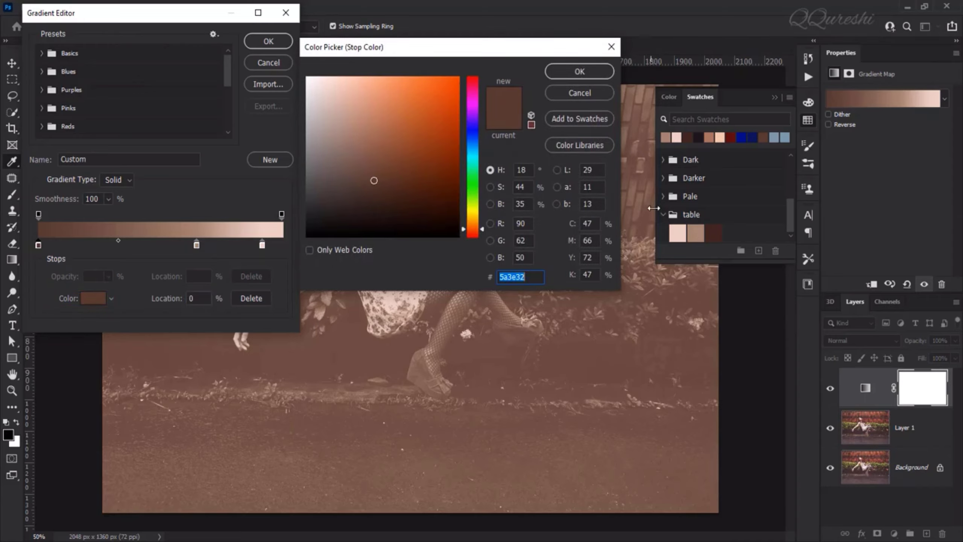
left_click(717, 229)
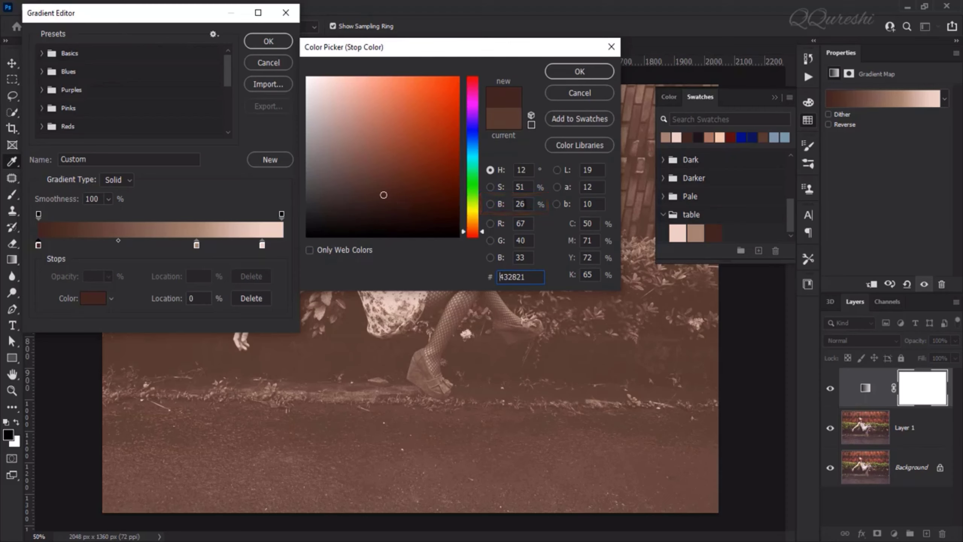
left_click(510, 204)
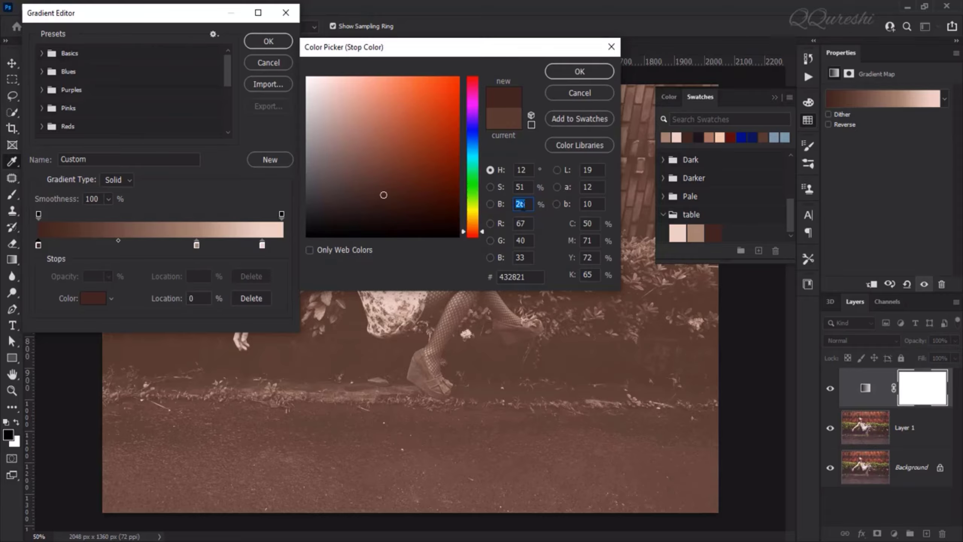
left_click(557, 73)
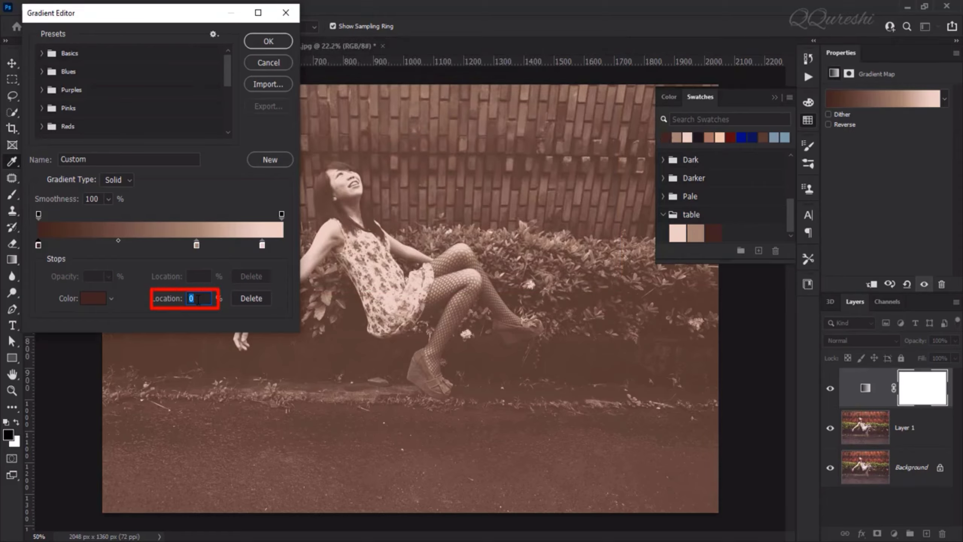
type("26")
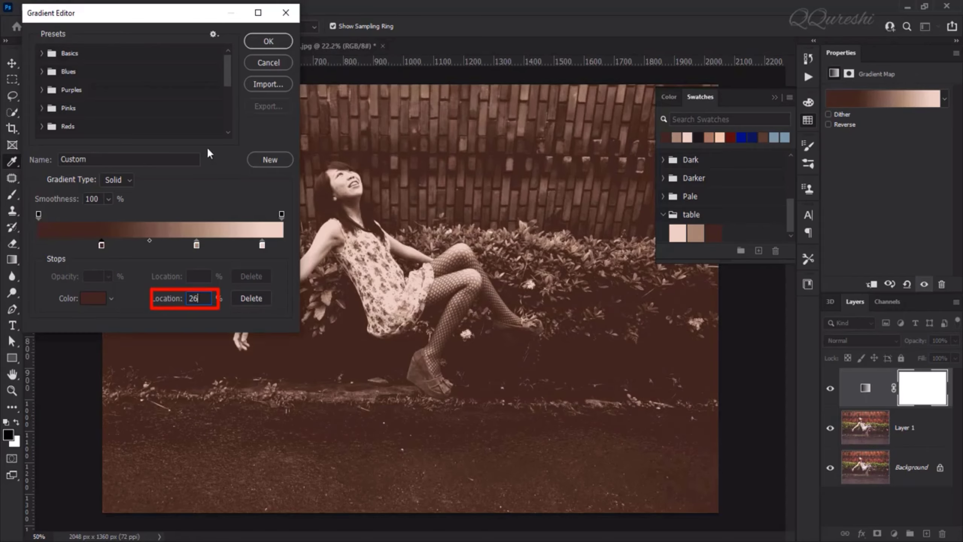
left_click(267, 42)
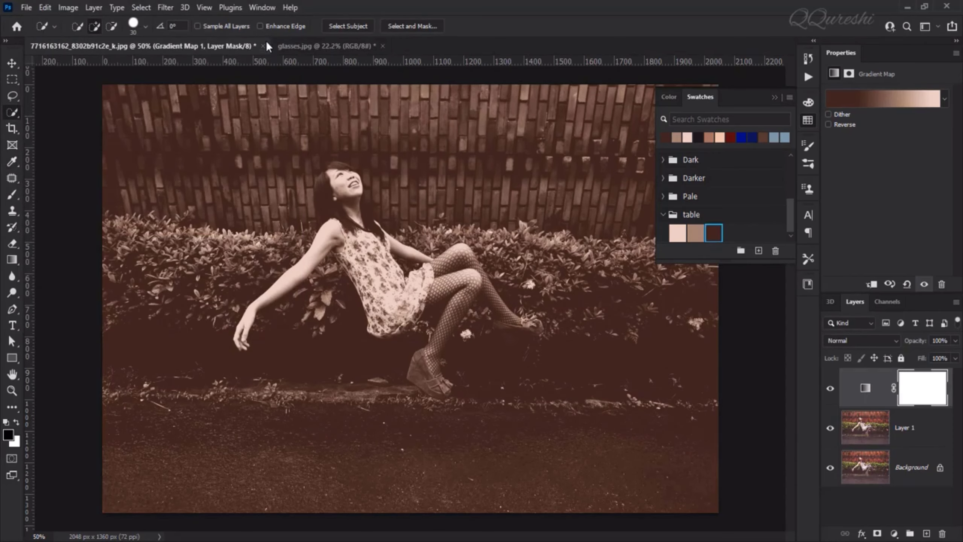
- Set the Gradient Map layer's blend mode to Soft Light and collapse the swatches
left_click(853, 339)
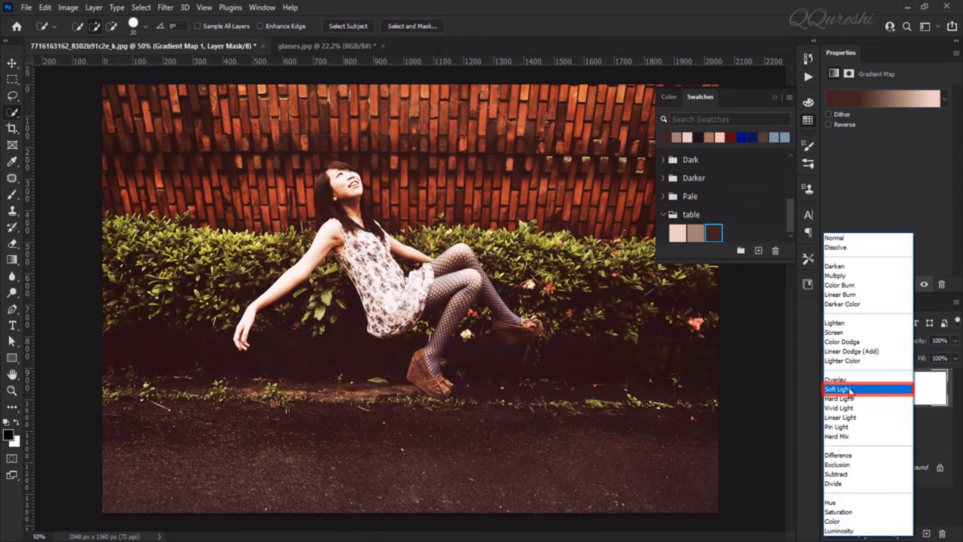
left_click(849, 390)
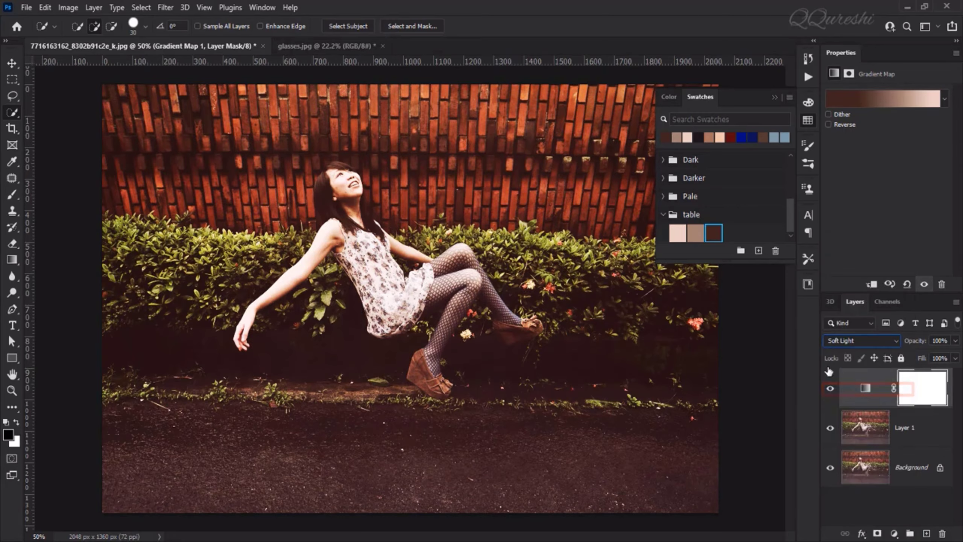
left_click(772, 98)
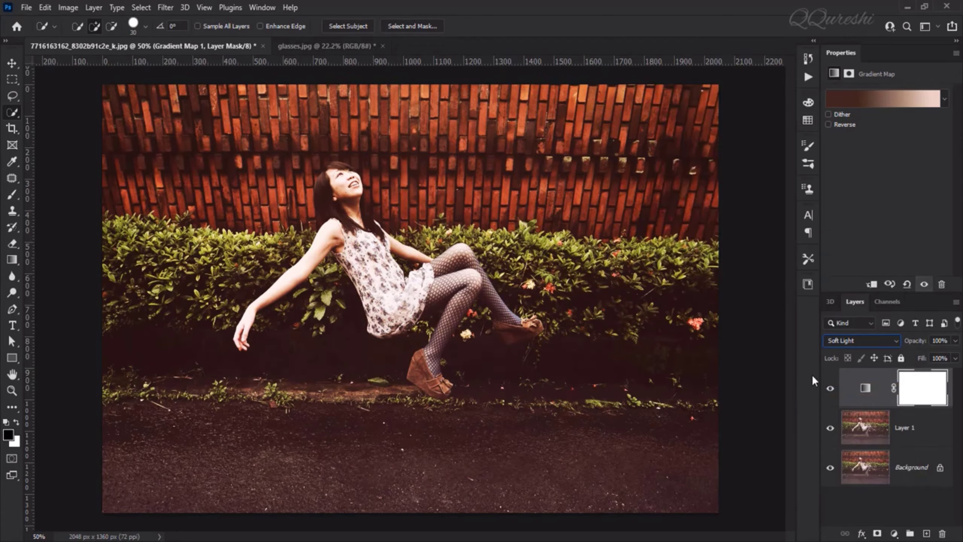
- Compare the brick-wall photo with and without the Gradient Map layer, and against the glasses portrait
left_click(829, 387)
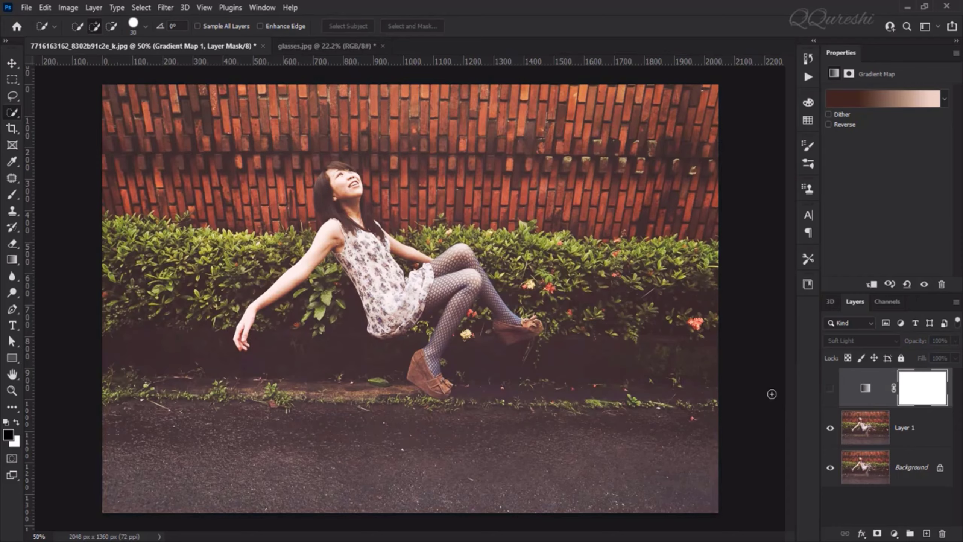
left_click(830, 388)
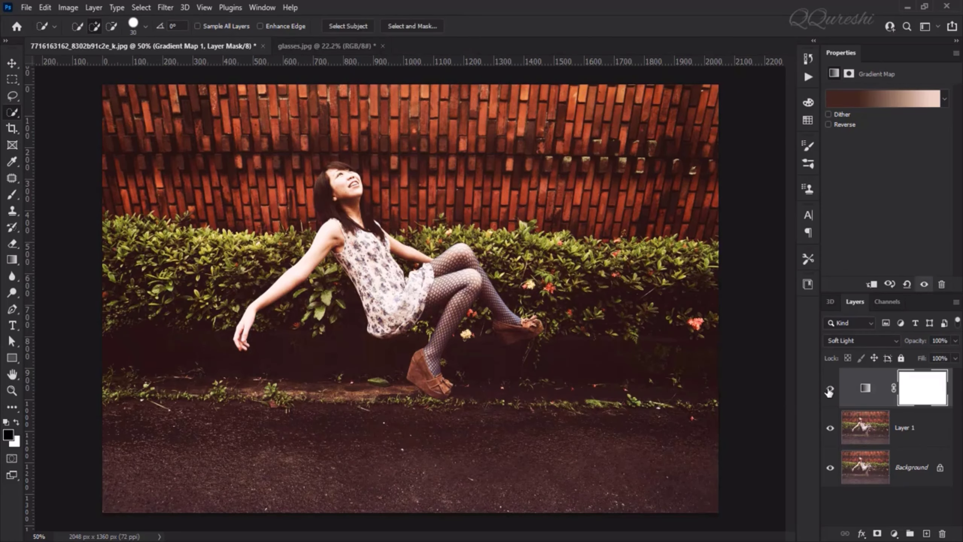
left_click(327, 46)
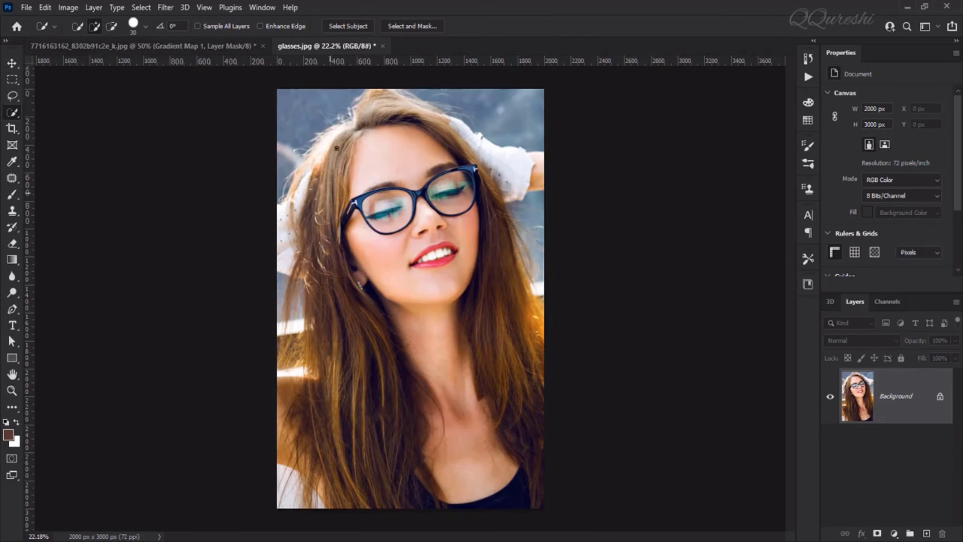
left_click(196, 44)
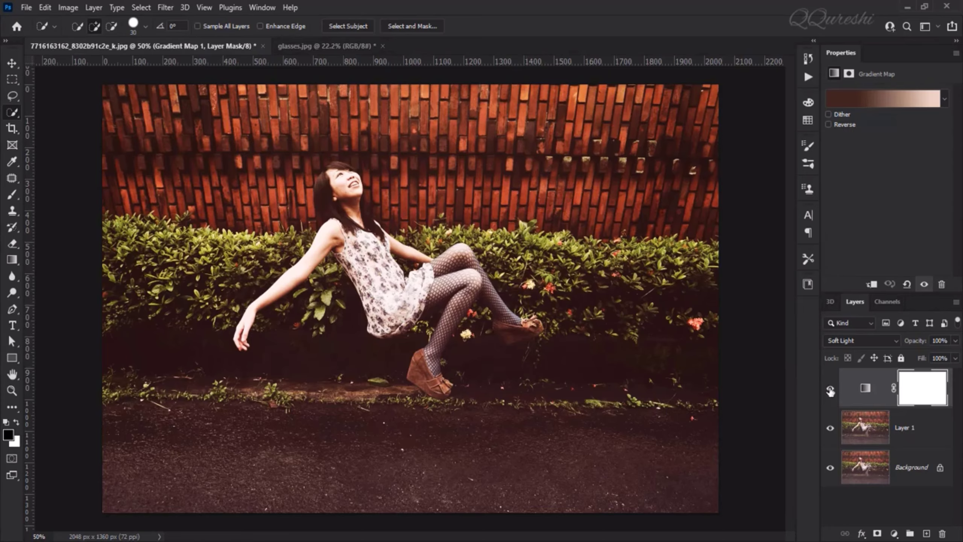
left_click(830, 388)
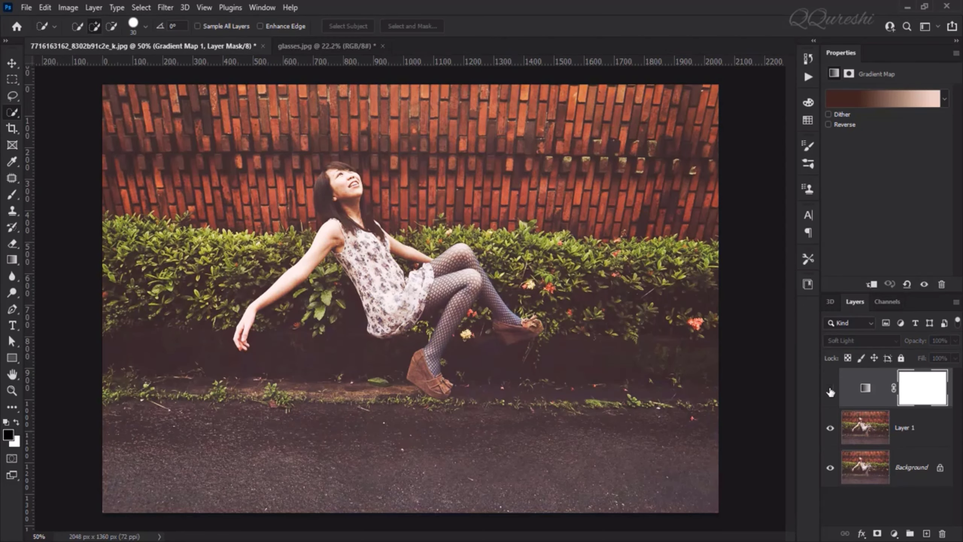
left_click(830, 388)
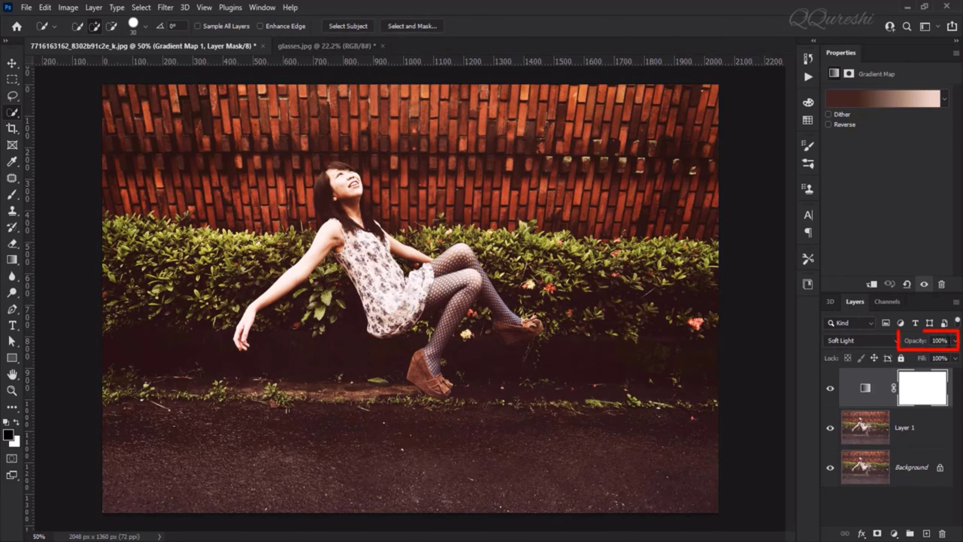
- Set the Gradient Map layer's opacity to 90%
left_click(939, 341)
type("90")
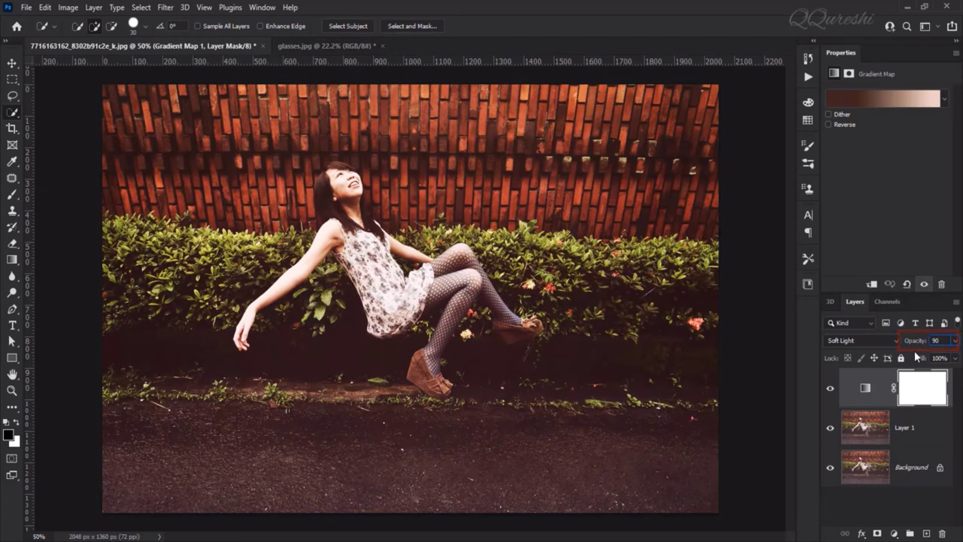
- Clear the Gradient Map layer's opacity value and enter 90% again
key("BackSpace")
key("BackSpace")
key("BackSpace")
key("BackSpace")
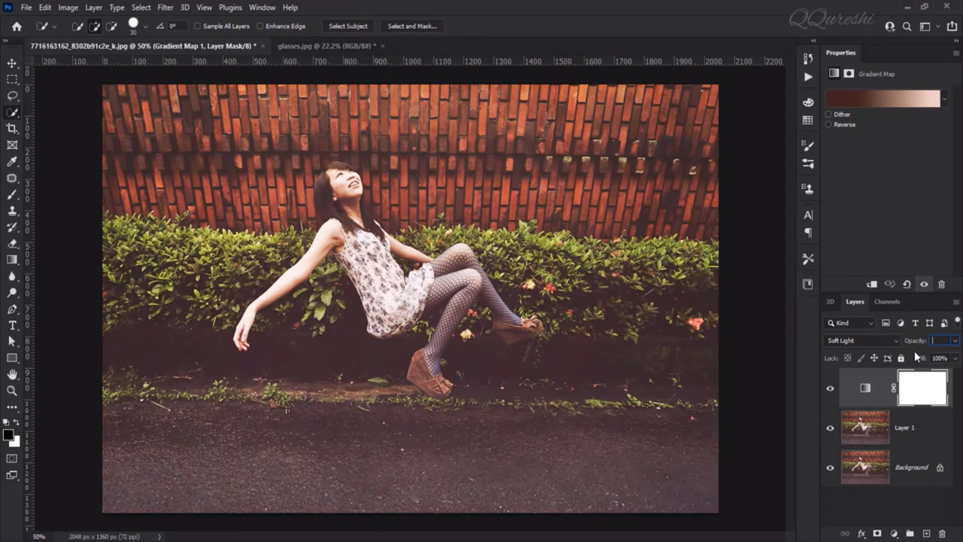
type("90")
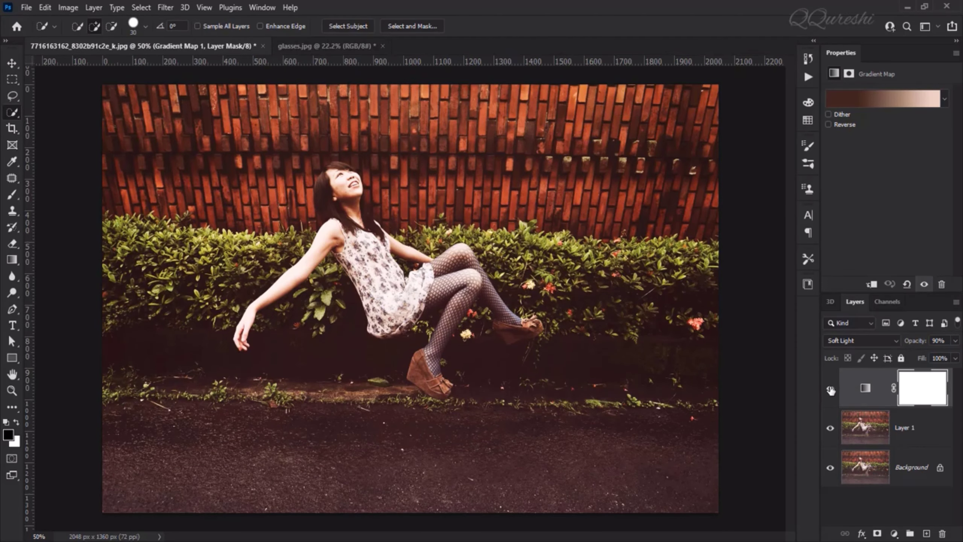
- Examine the graded woman and brick wall at 100% zoom, including her face, and return to the fitted view of the whole photo
key("ctrl+plus")
key("ctrl+plus")
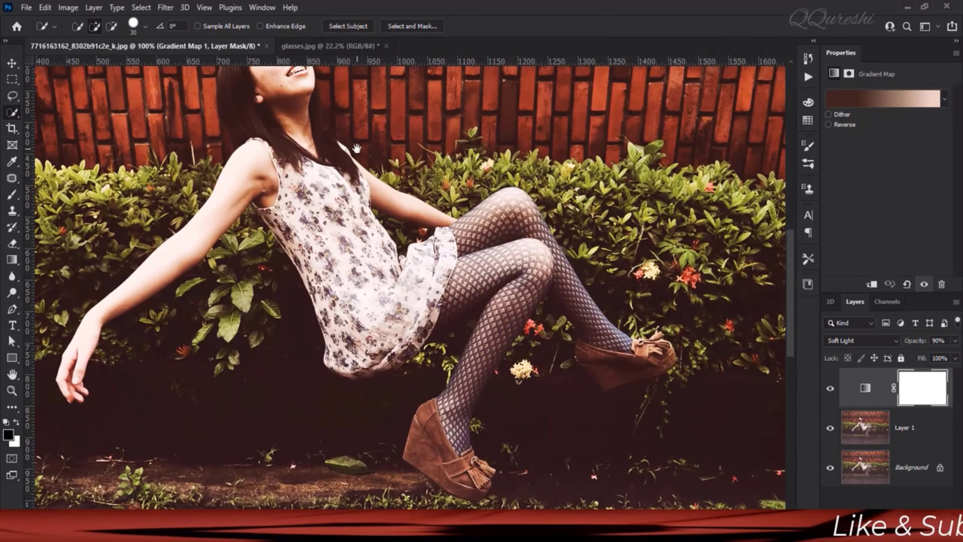
left_click_drag(355, 147, 433, 244)
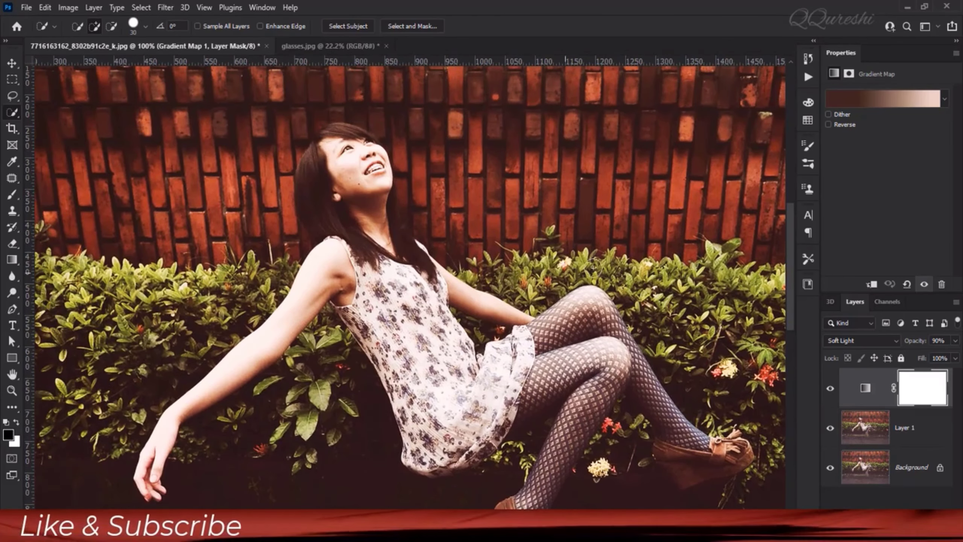
key("ctrl+0")
- Reselect Soft Light as the Gradient Map layer's blend mode and compare the photo with and without that layer
left_click(850, 340)
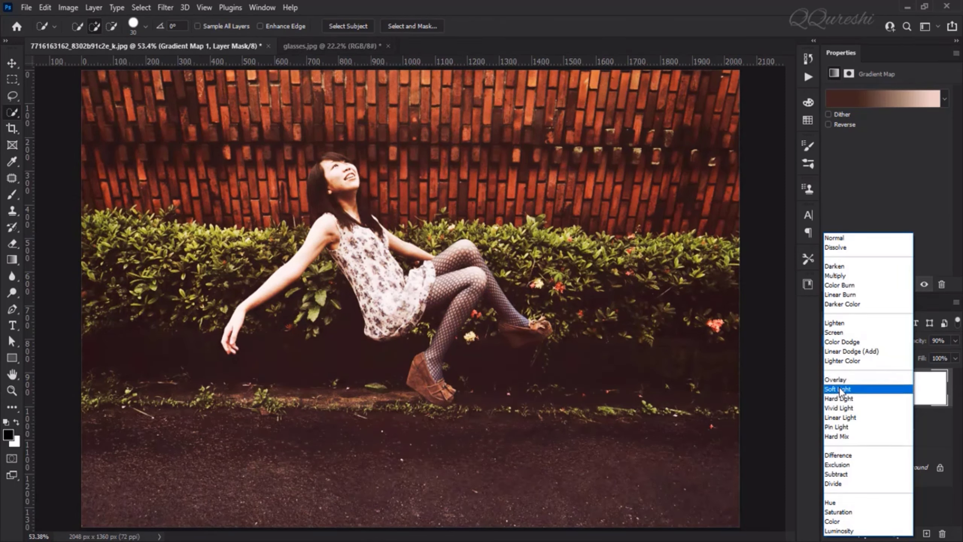
left_click(858, 391)
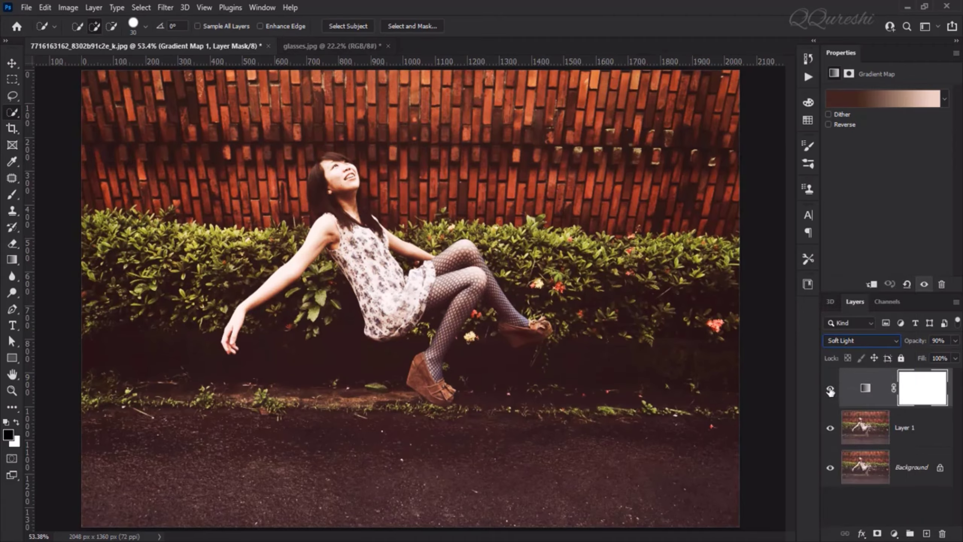
left_click(830, 390)
left_click(831, 389)
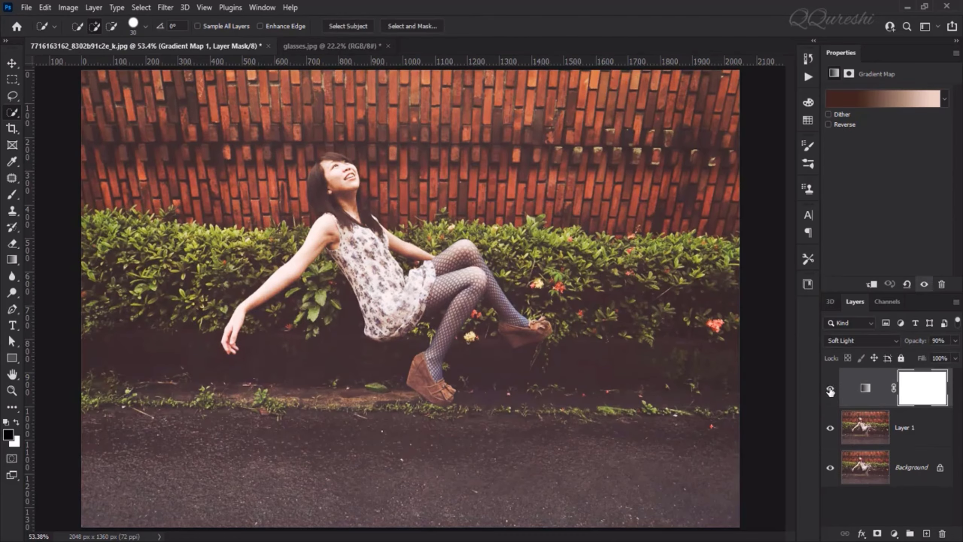